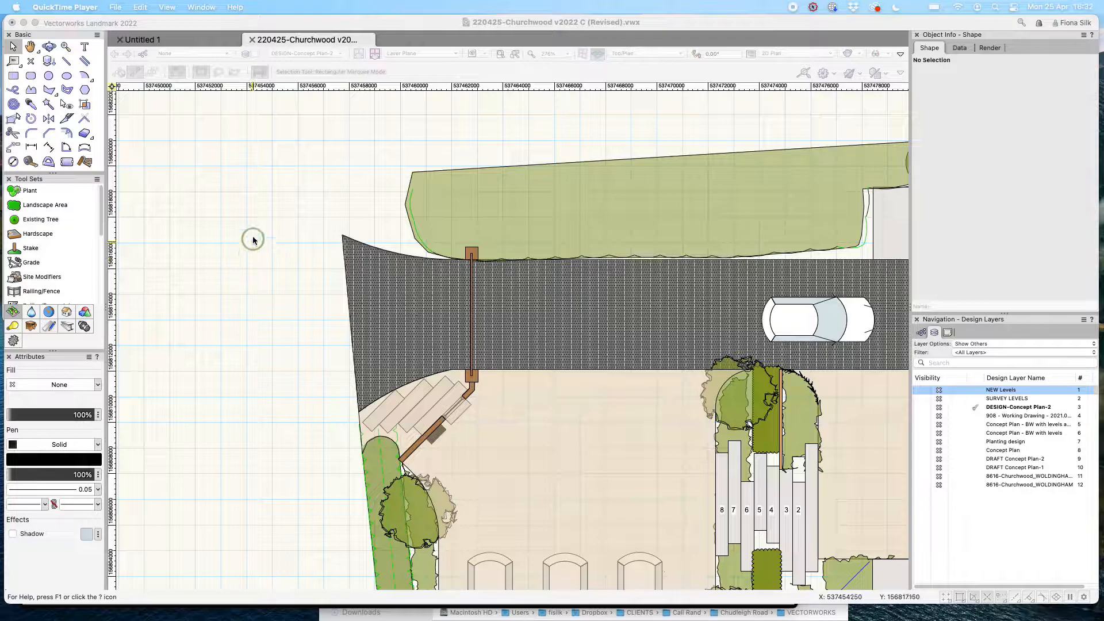
Select the hatched driveway group on the site plan and zoom in on it.
left_click(556, 408)
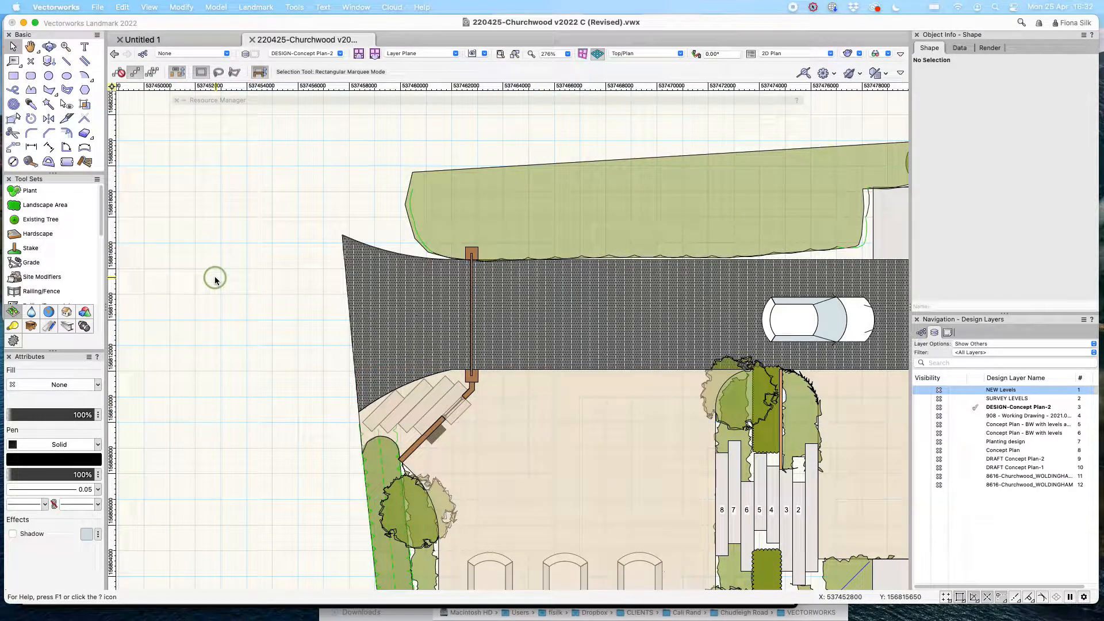
left_click(532, 411)
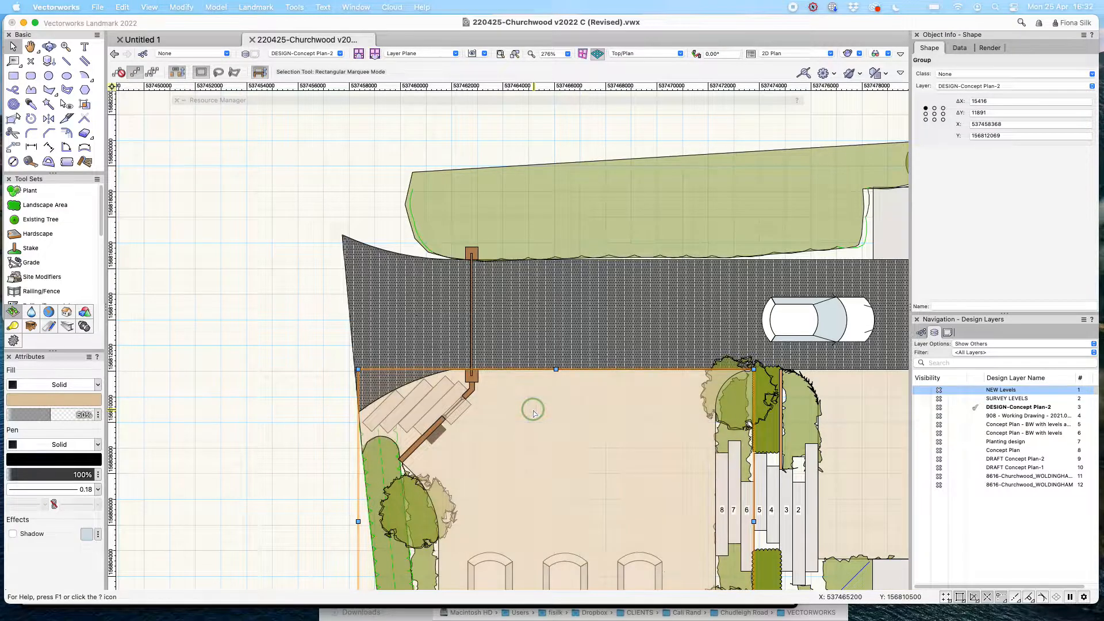
left_click(264, 264)
left_click(405, 283)
scroll(234, 267, "down", 3)
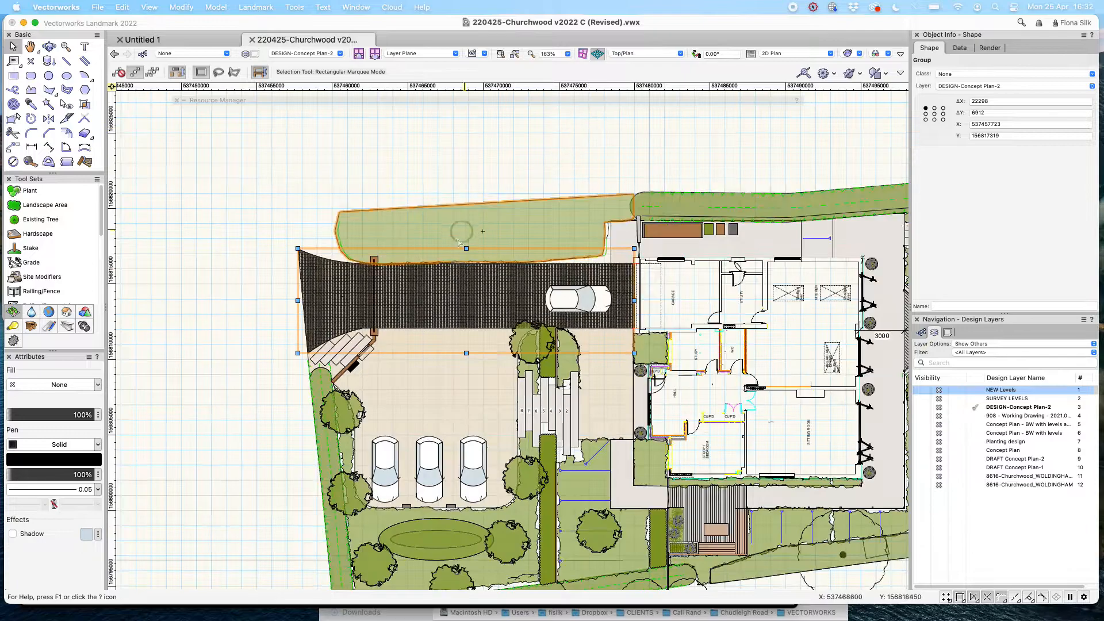
scroll(430, 288, "up", 6)
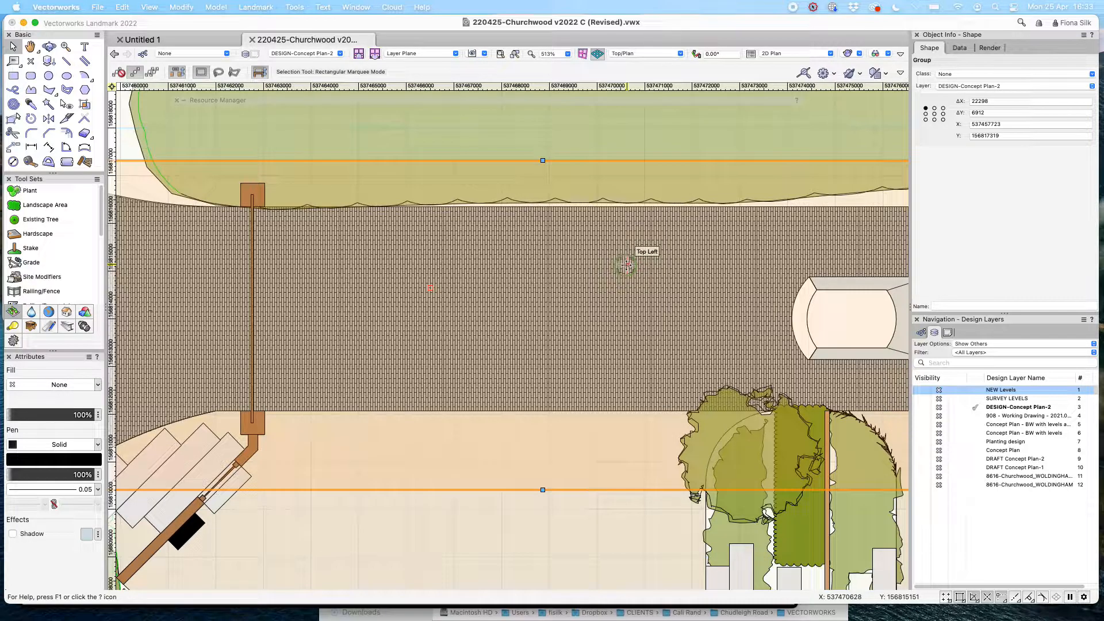
Enter Group #1 and marquee-select a block of driveway pavers to inspect its small rectangles.
mouse_move(549, 255)
double_click(772, 179)
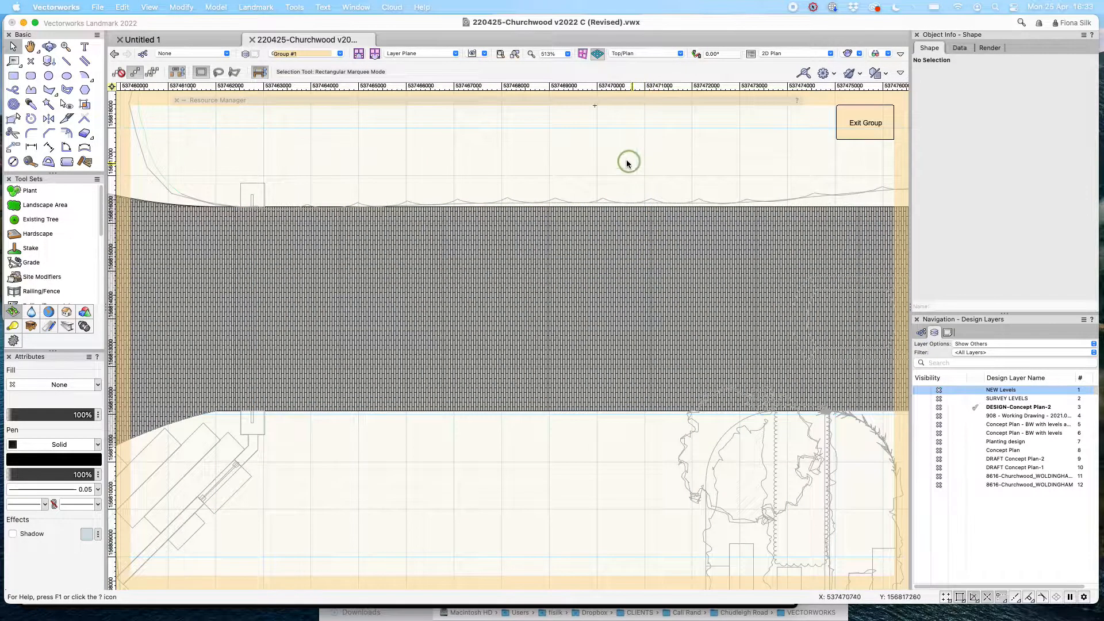
left_click_drag(528, 167, 642, 325)
scroll(642, 326, "up", 5)
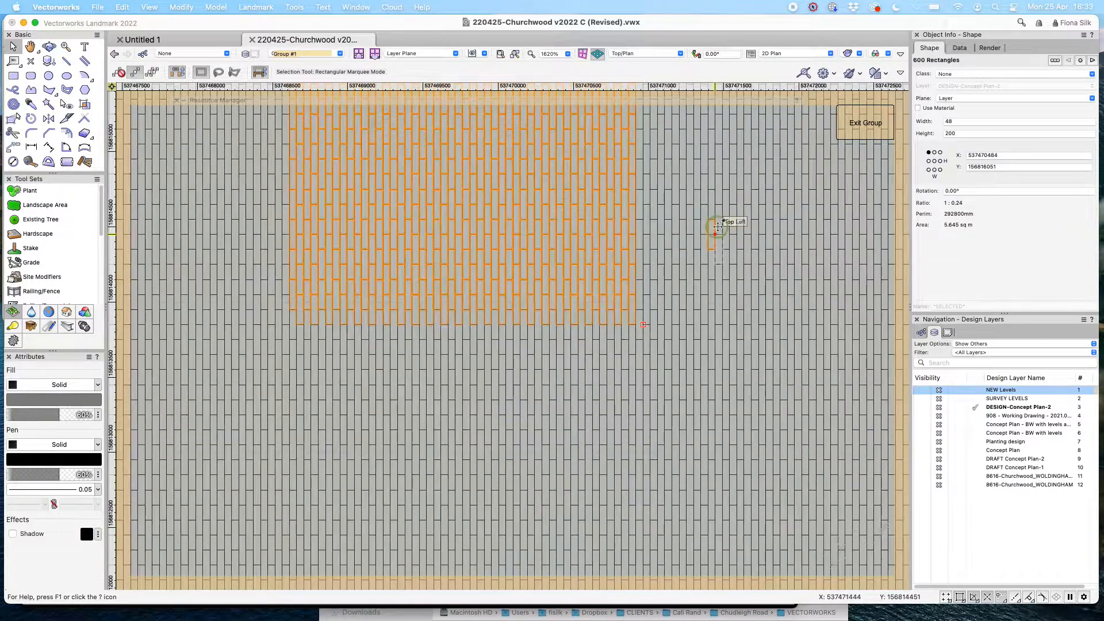
scroll(611, 346, "down", 8)
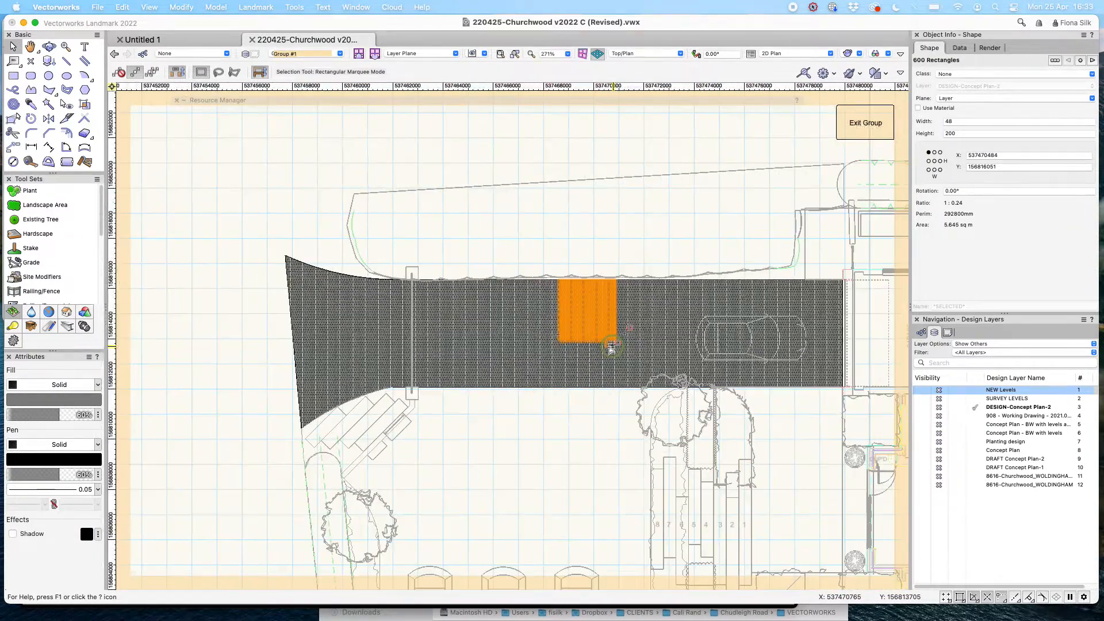
scroll(326, 352, "up", 4)
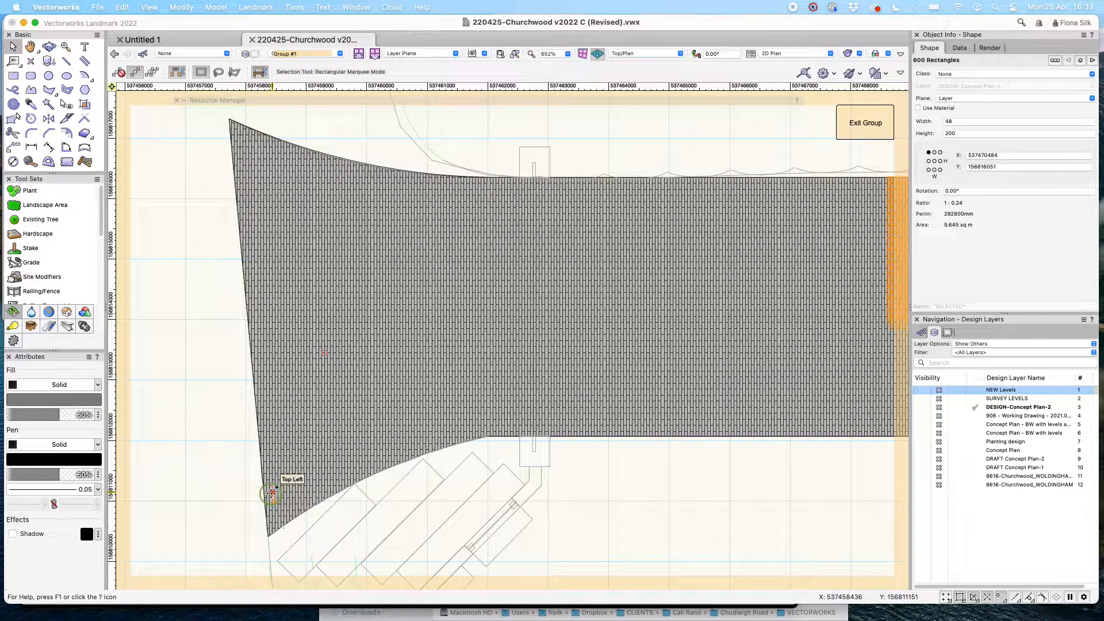
scroll(176, 456, "down", 1)
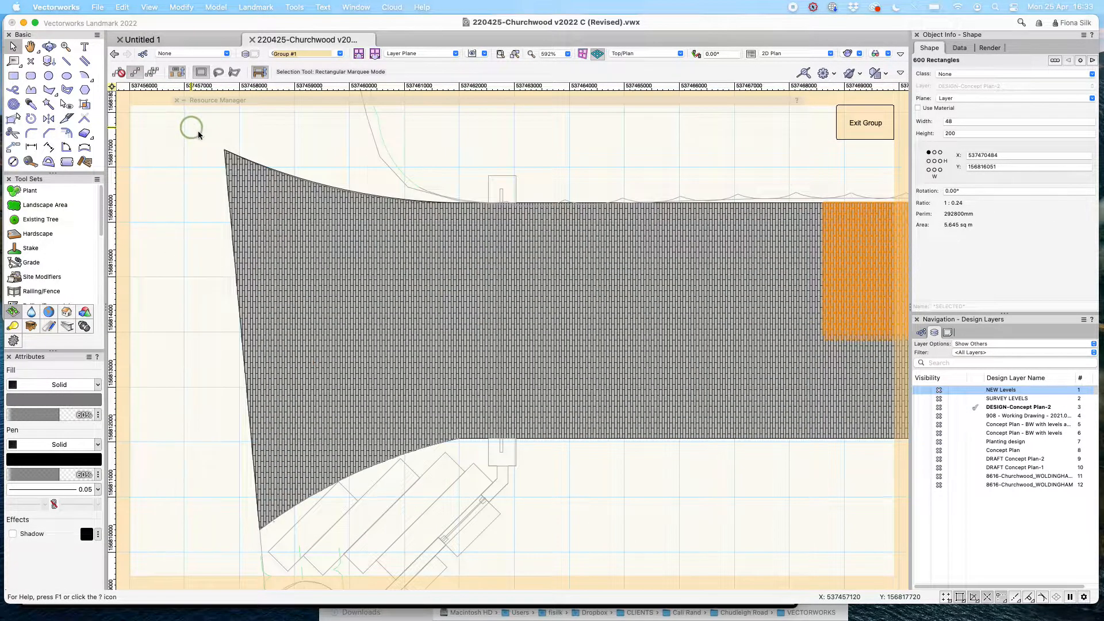
left_click(196, 133)
scroll(812, 256, "down", 1)
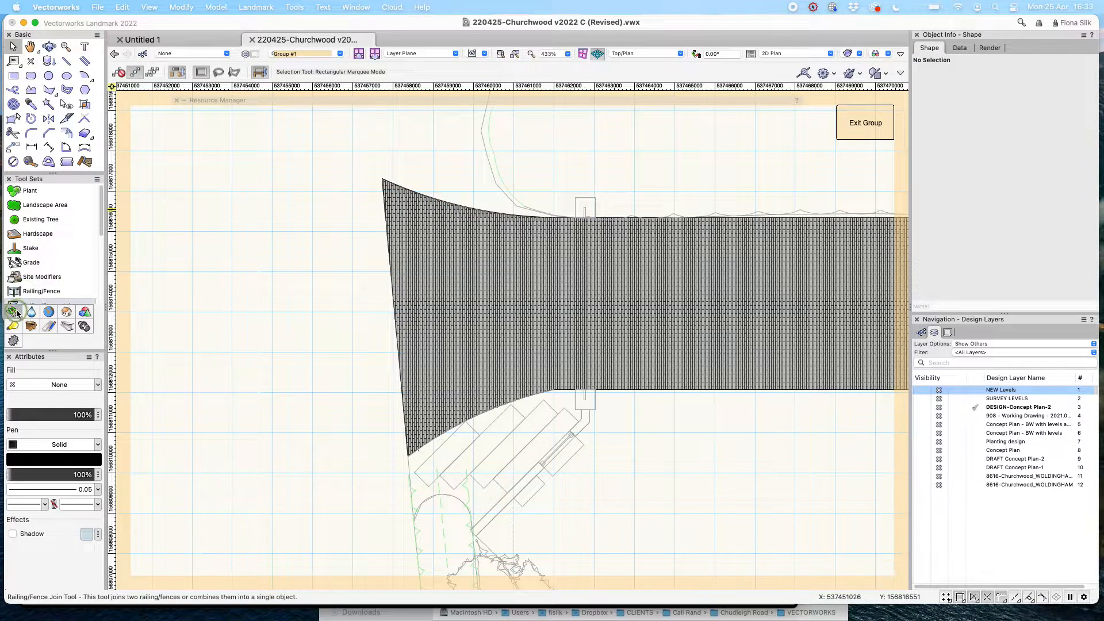
Draw a four-corner hardscape with one arc side left of the driveway, then open Hardscape Settings.
left_click(50, 234)
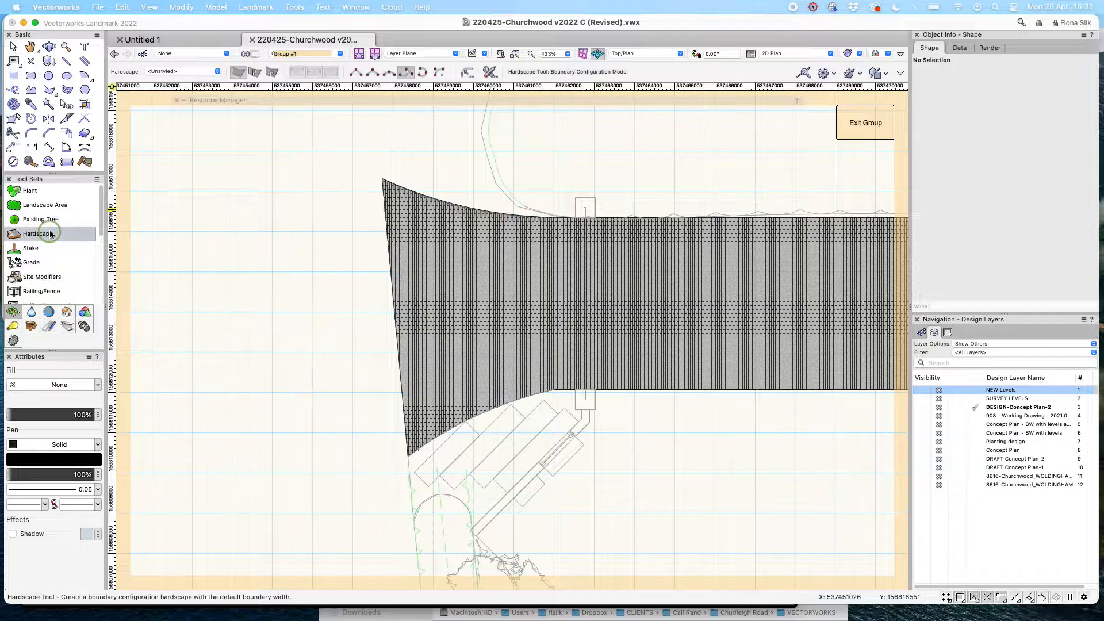
left_click(355, 73)
left_click(172, 170)
left_click(142, 261)
left_click(169, 367)
left_click(314, 320)
left_click(407, 73)
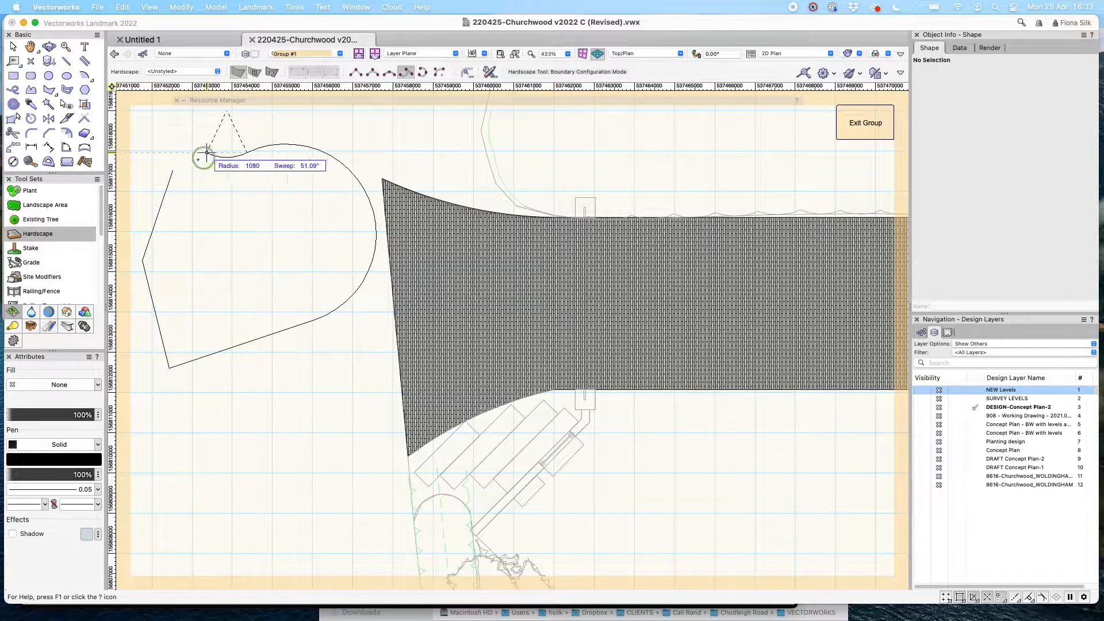
left_click(172, 171)
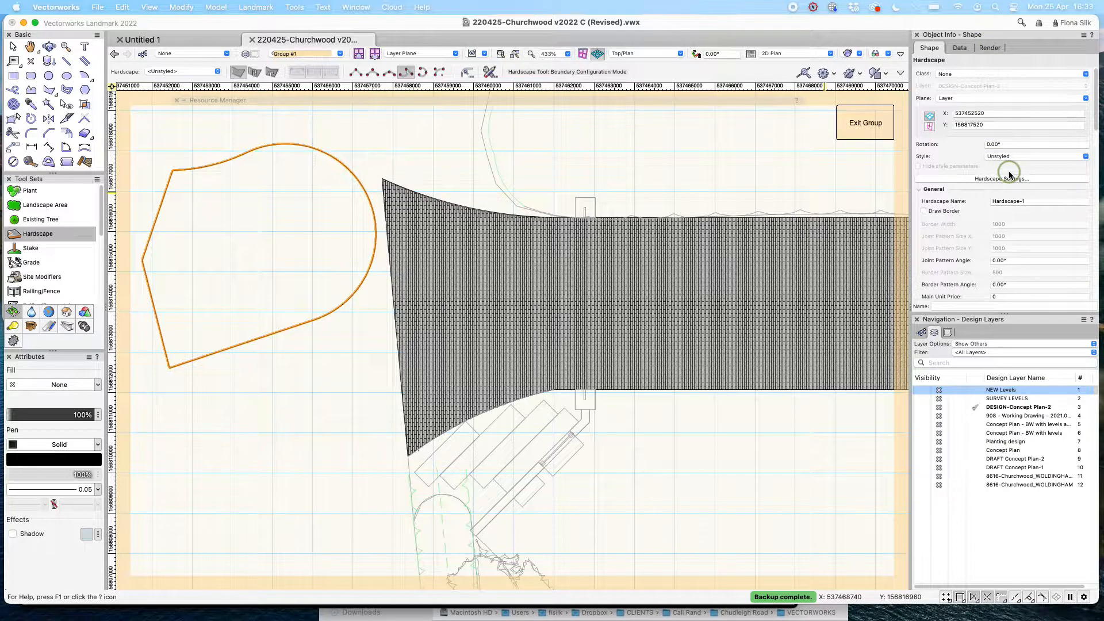
left_click(1053, 181)
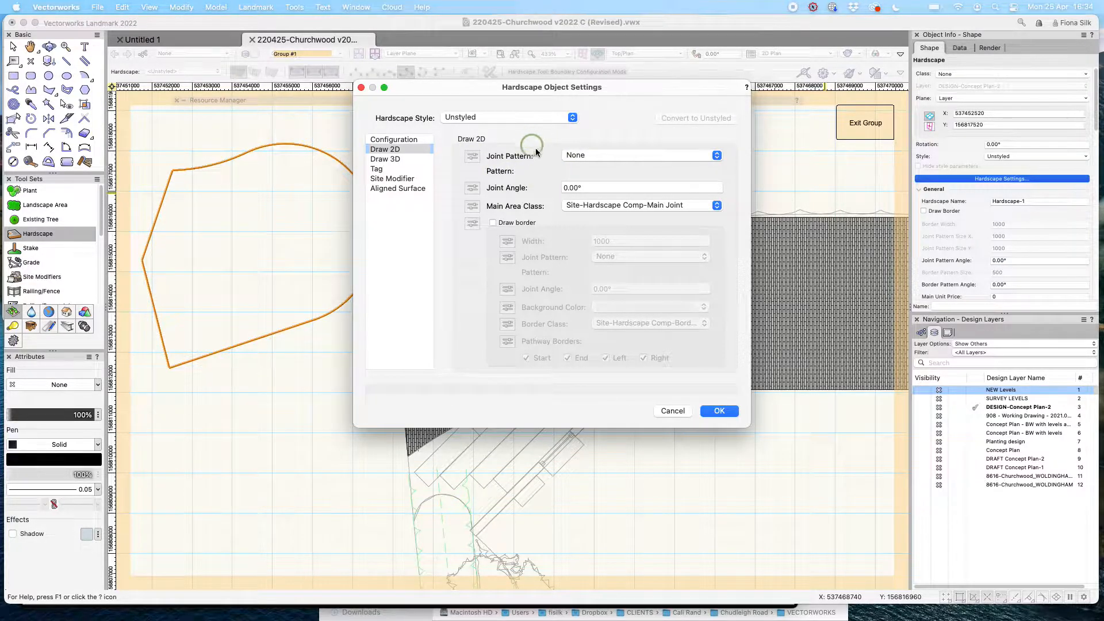
Apply a Pavers-Running joint pattern sized 600 × 400 to the new hardscape.
left_click(620, 156)
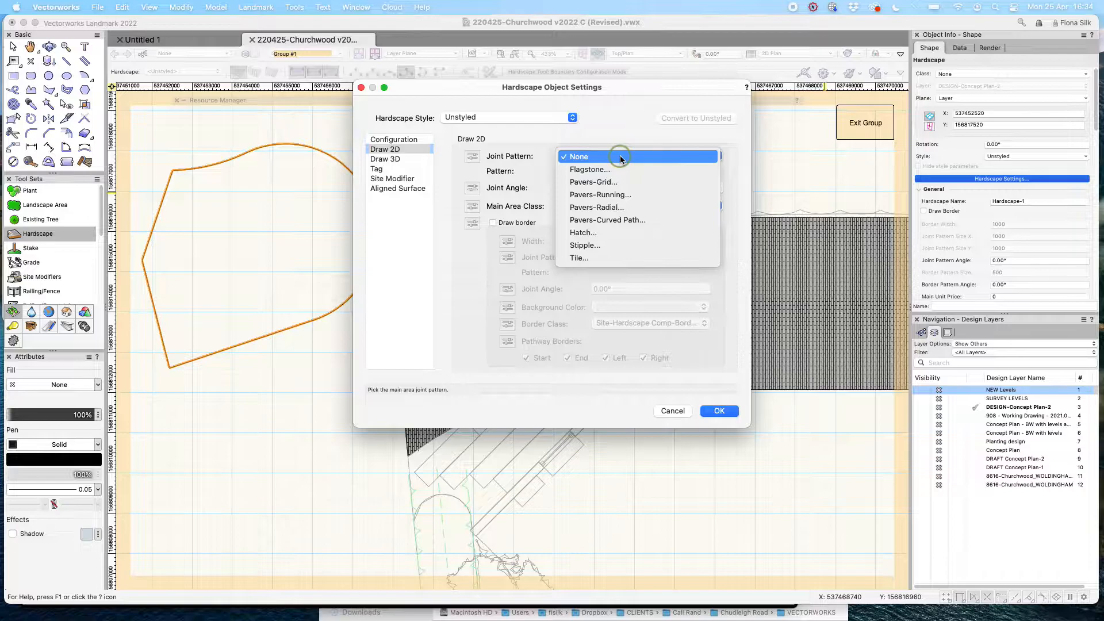
left_click(629, 194)
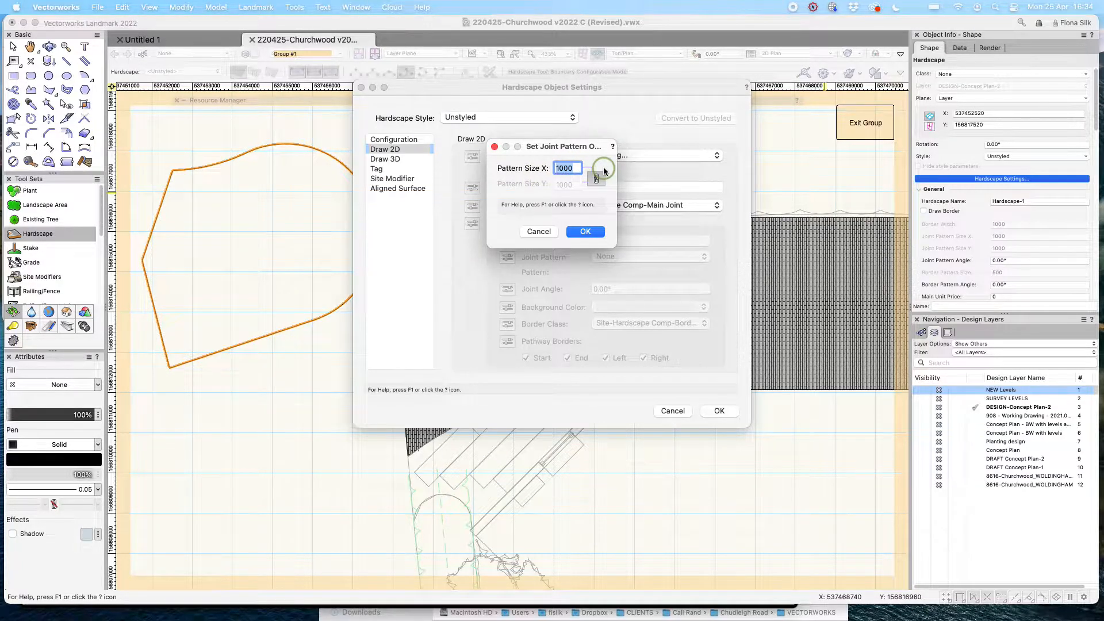
left_click(597, 180)
key("Tab")
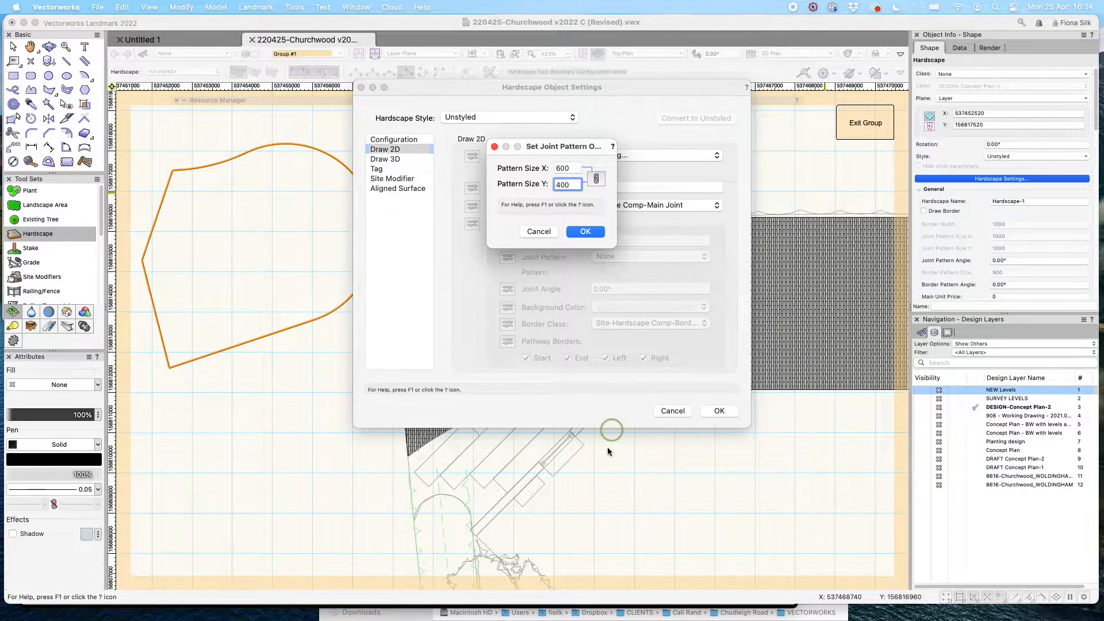
left_click(591, 232)
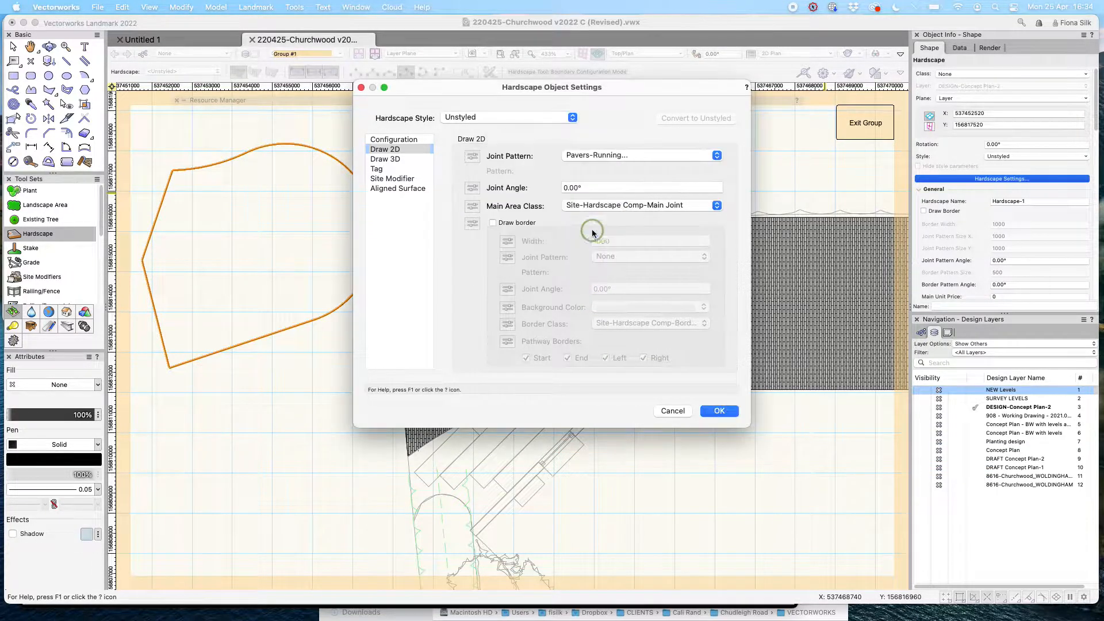
left_click(718, 411)
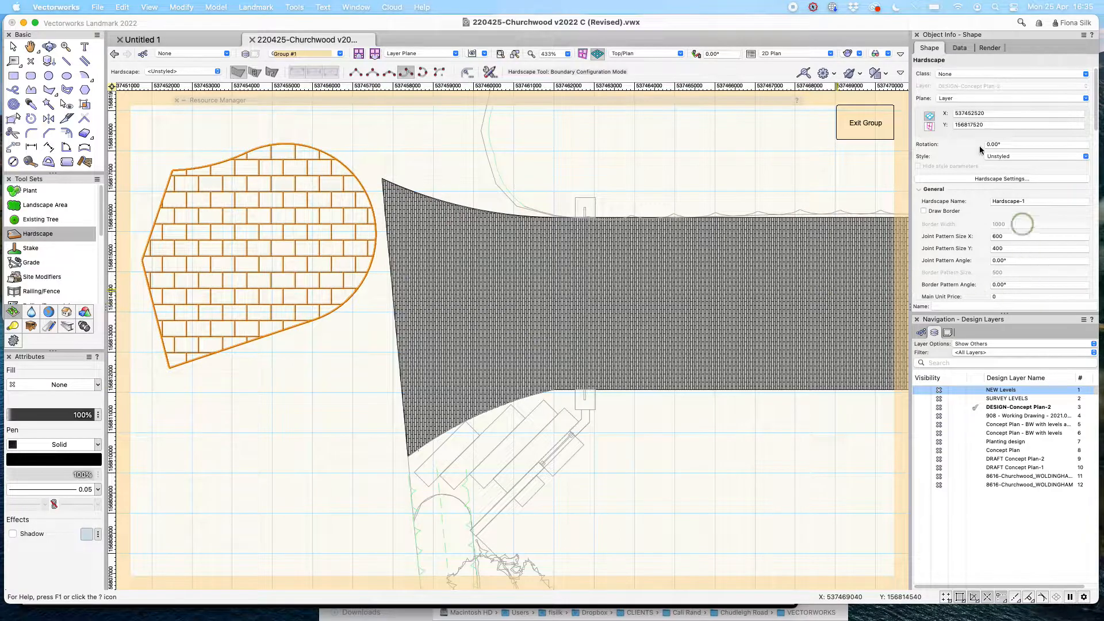
Set the hardscape's joint angle to 90° so the paver courses run vertically.
left_click(1041, 180)
left_click(599, 157)
left_click(604, 154)
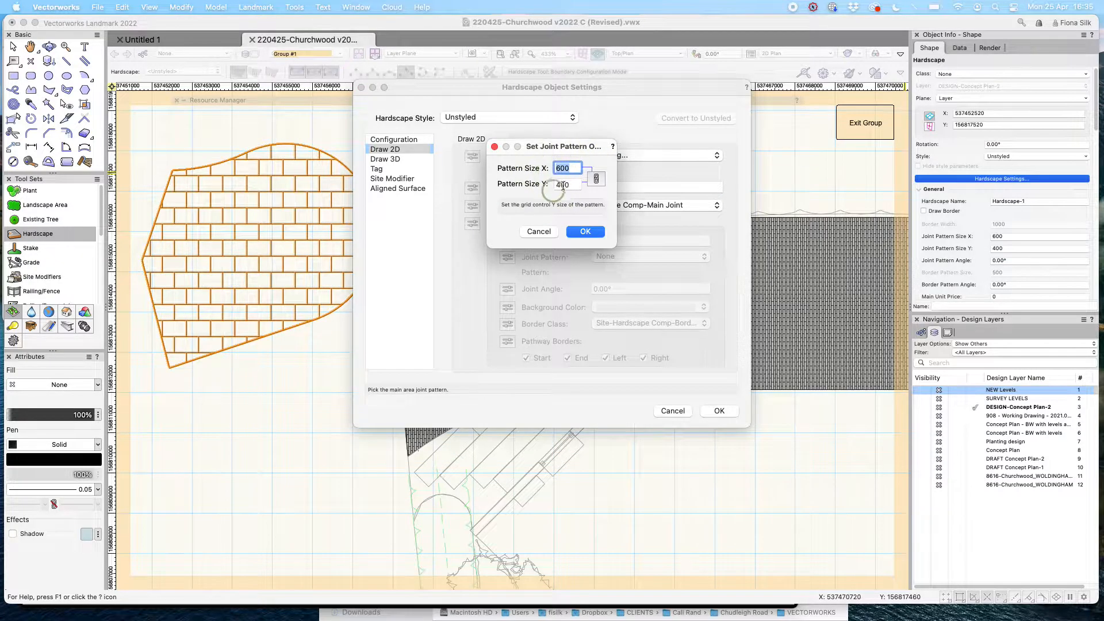
left_click(585, 231)
left_click(595, 187)
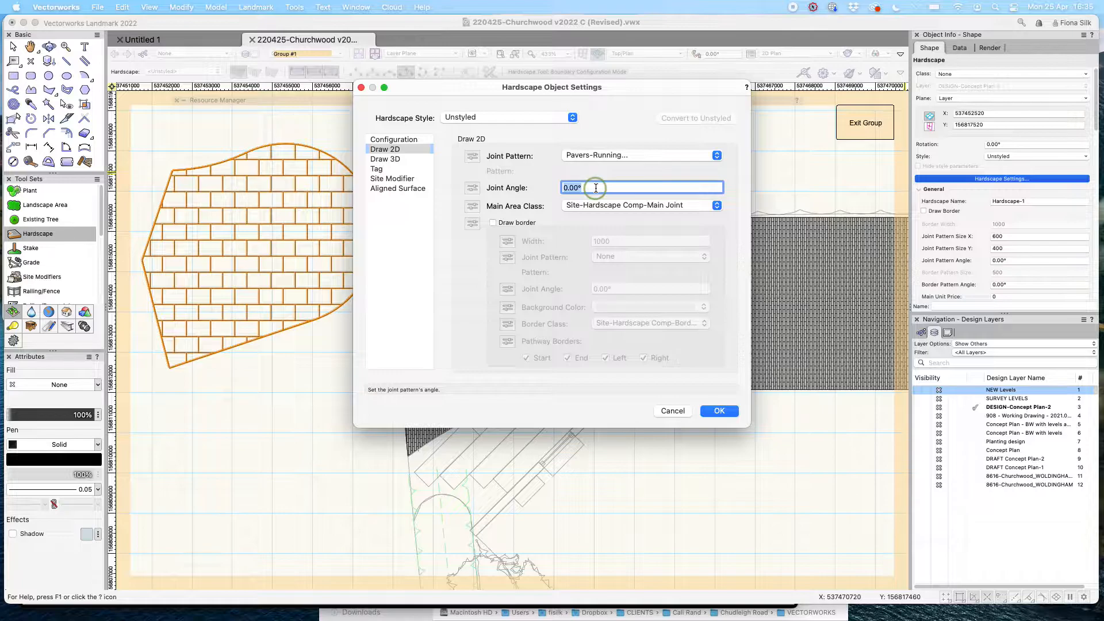
left_click(720, 411)
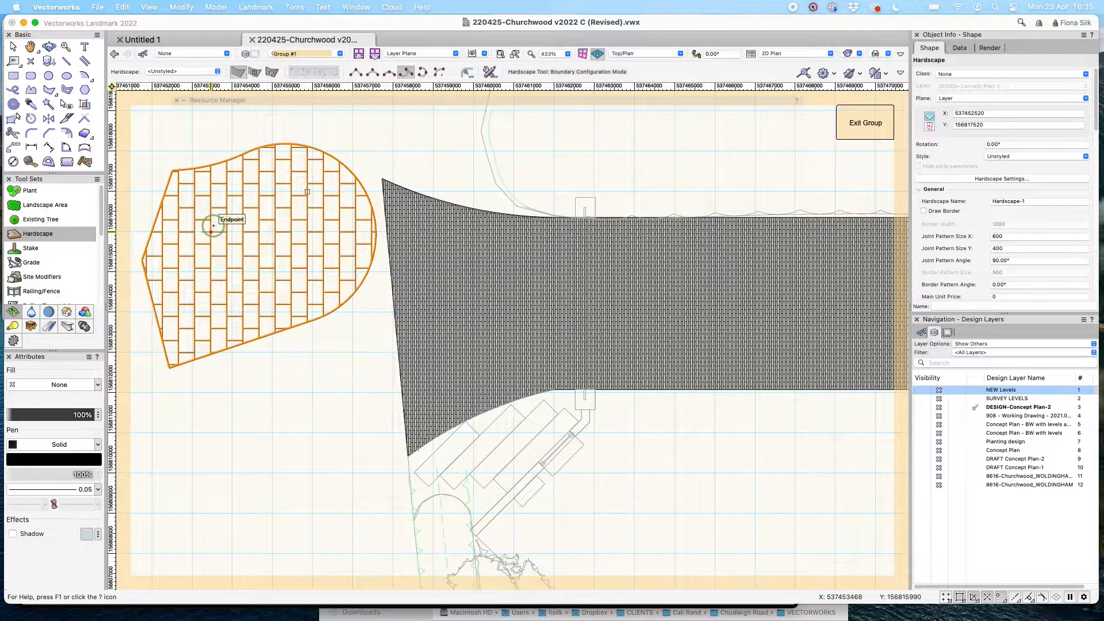
Delete the selected hatch objects and the left portion of the driveway pavers.
mouse_move(354, 104)
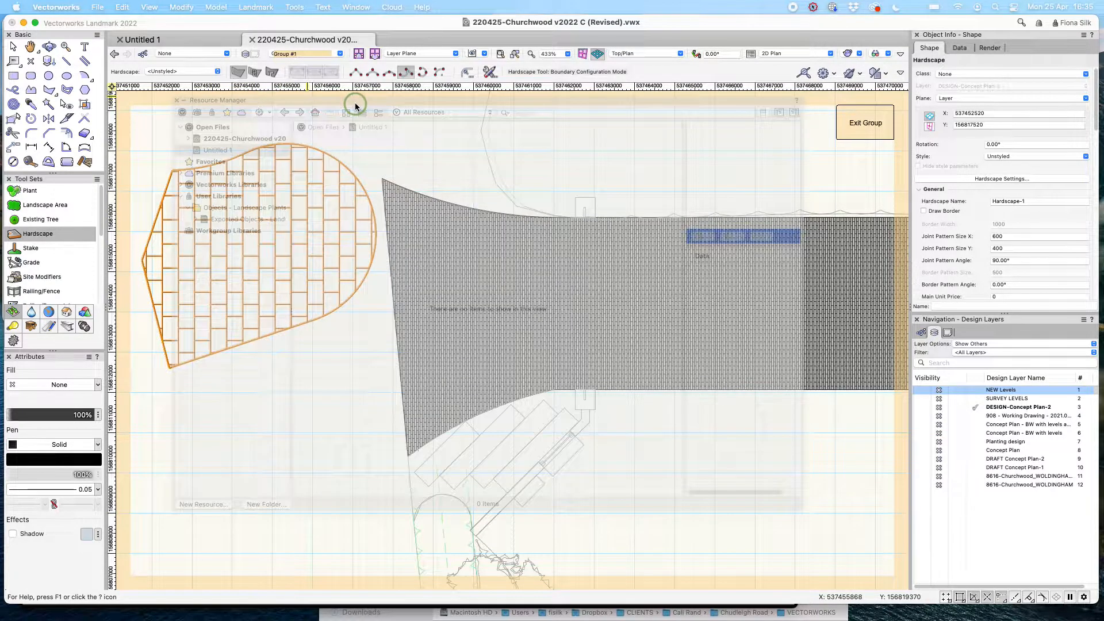
key("Delete")
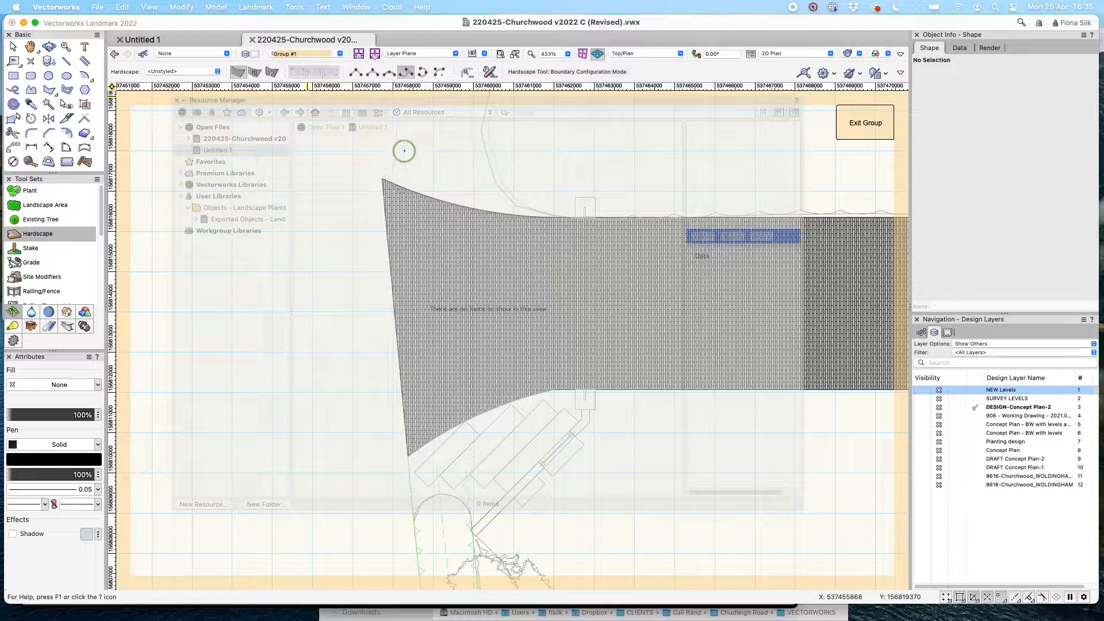
left_click(857, 156)
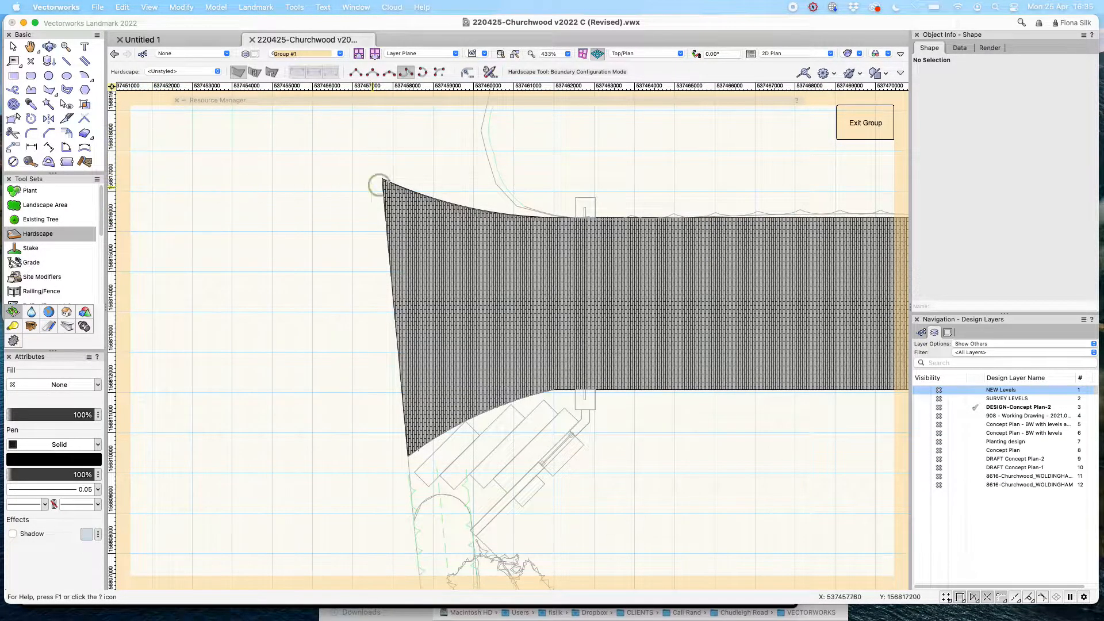
scroll(407, 150, "up", 3)
key("x")
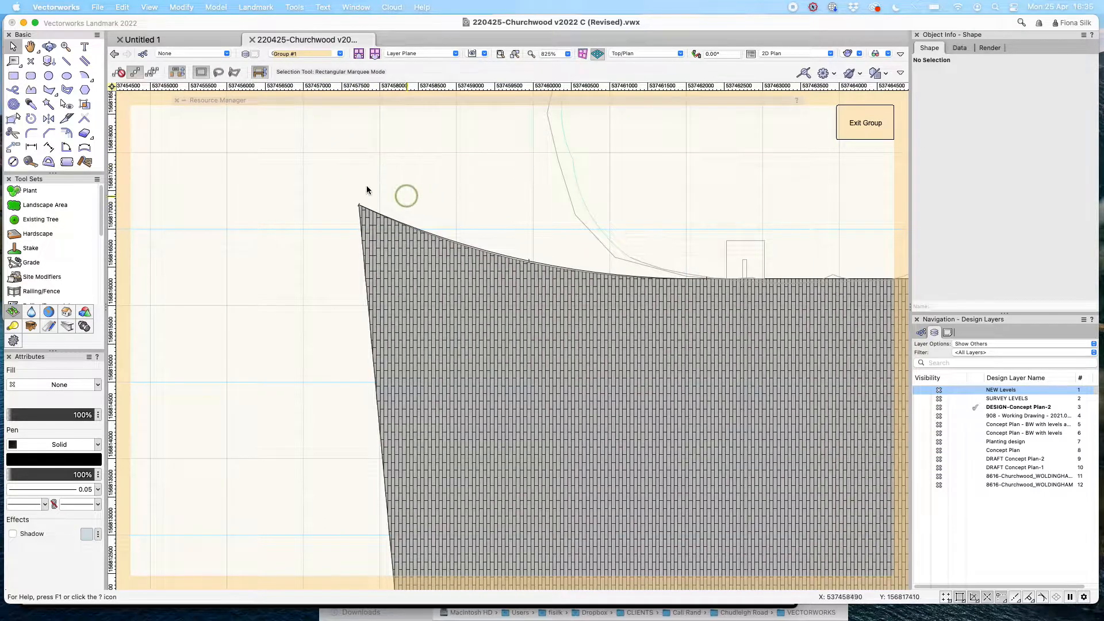
left_click_drag(293, 167, 449, 358)
key("Delete")
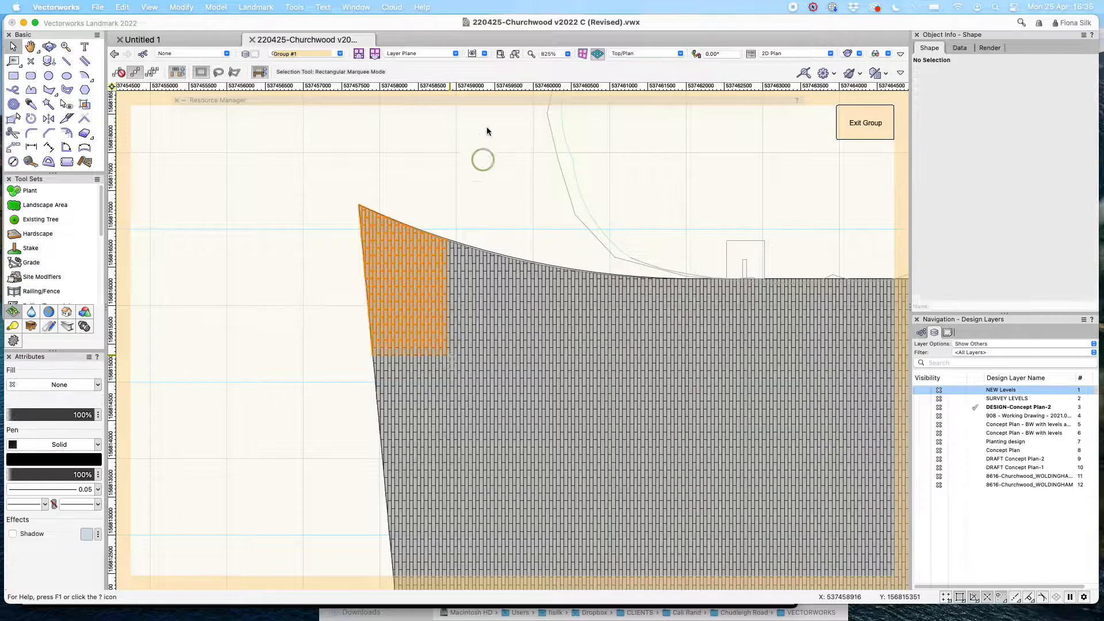
Marquee-select the remaining hatch inside the driveway, then select the driveway outline polyline.
left_click(417, 229)
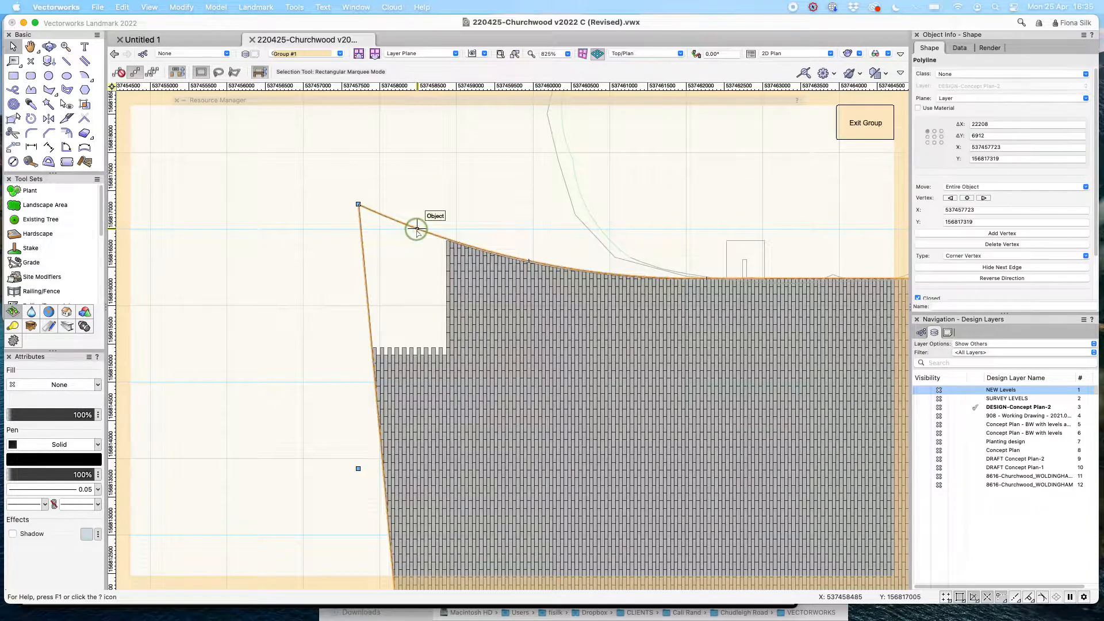
scroll(402, 204, "down", 2)
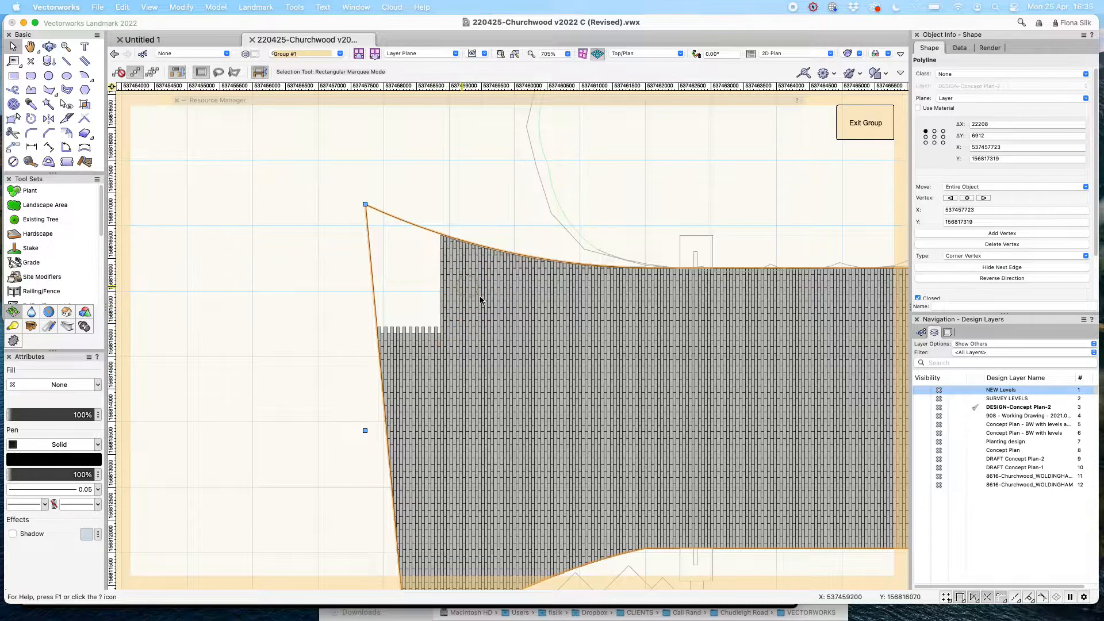
scroll(357, 262, "down", 2)
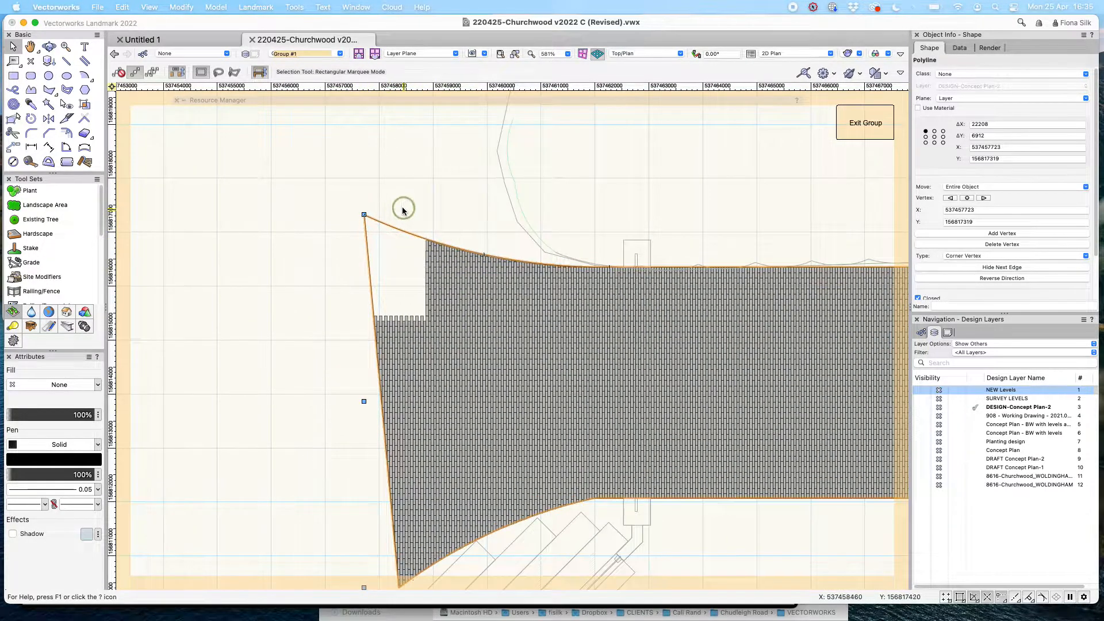
scroll(394, 197, "down", 3)
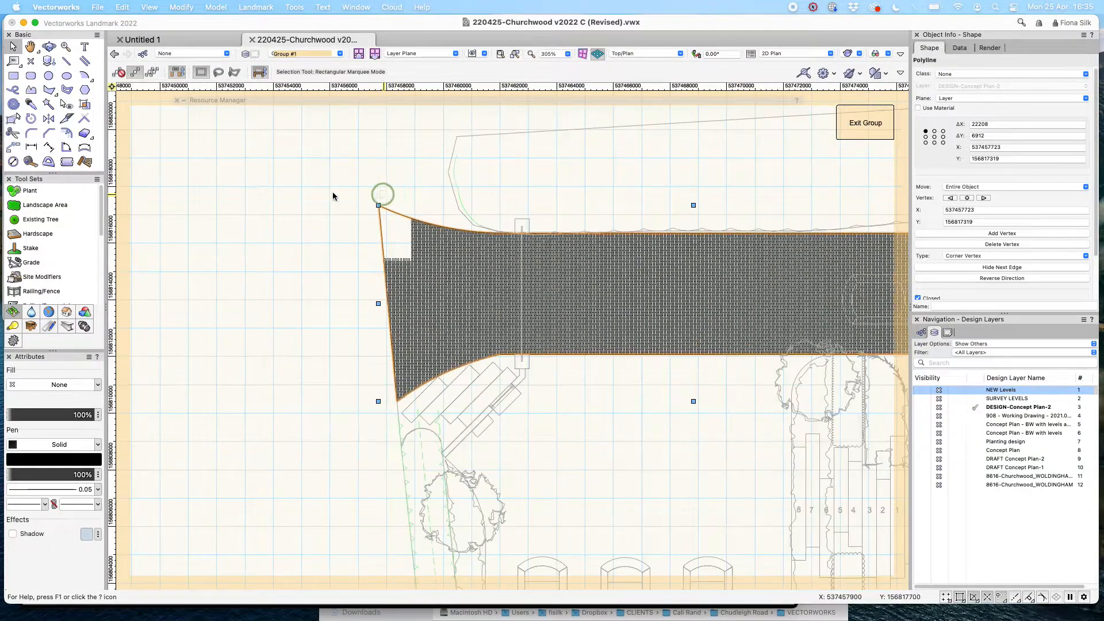
scroll(303, 345, "down", 5)
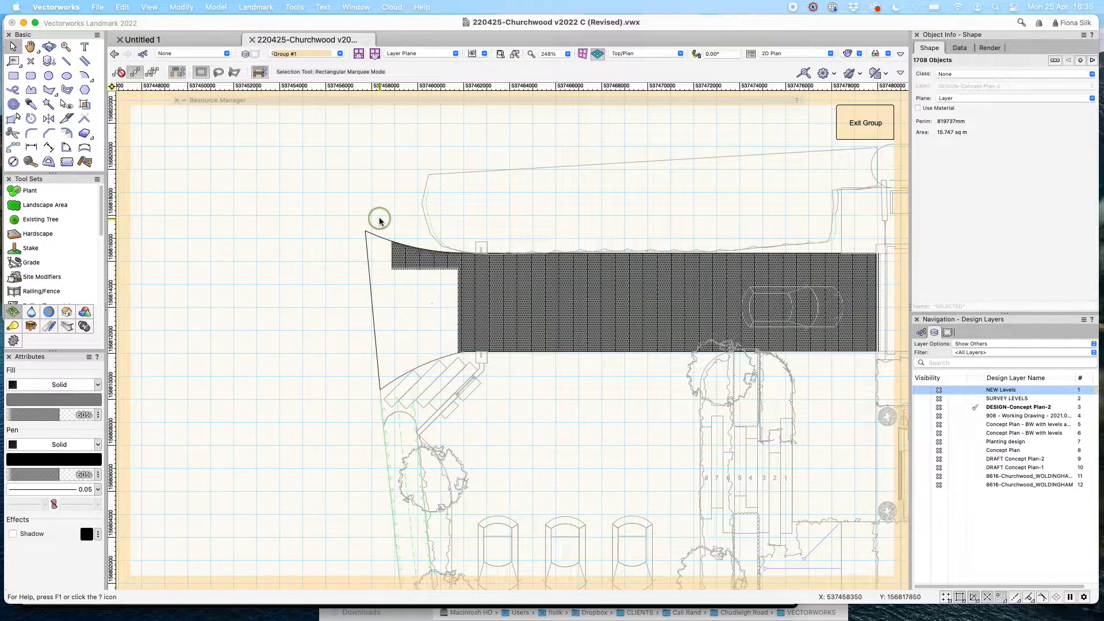
left_click(378, 219)
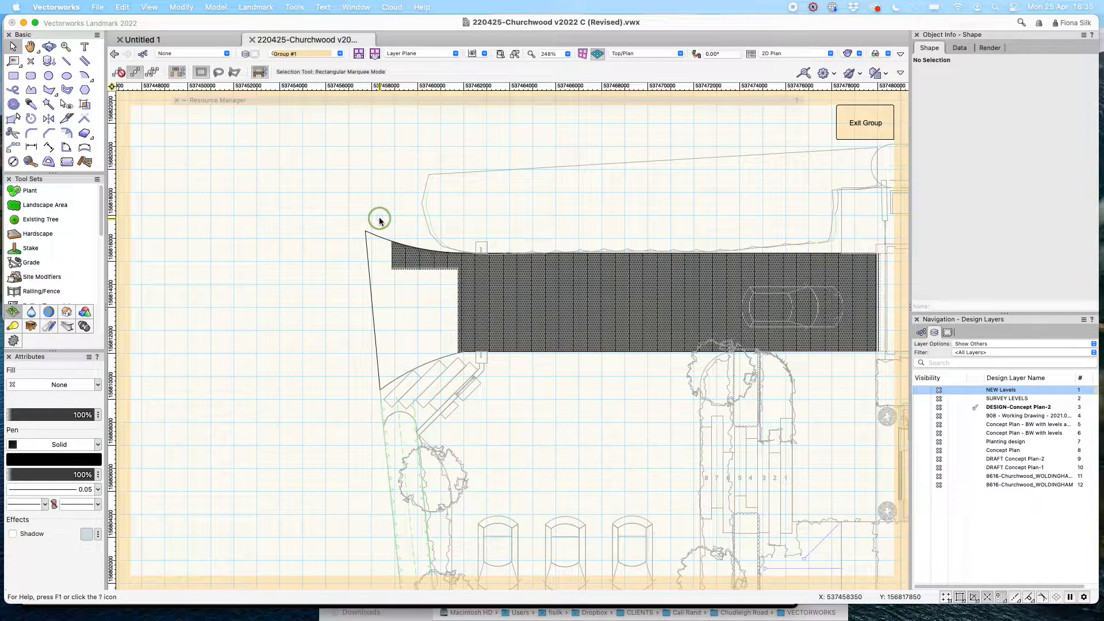
scroll(824, 278, "up", 4)
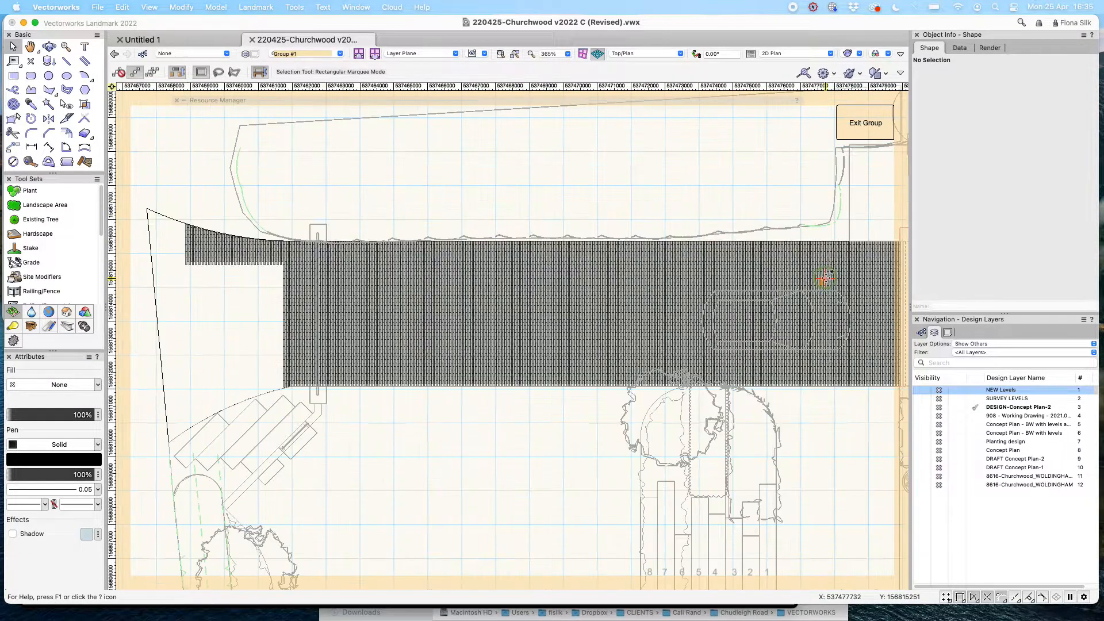
scroll(823, 278, "down", 4)
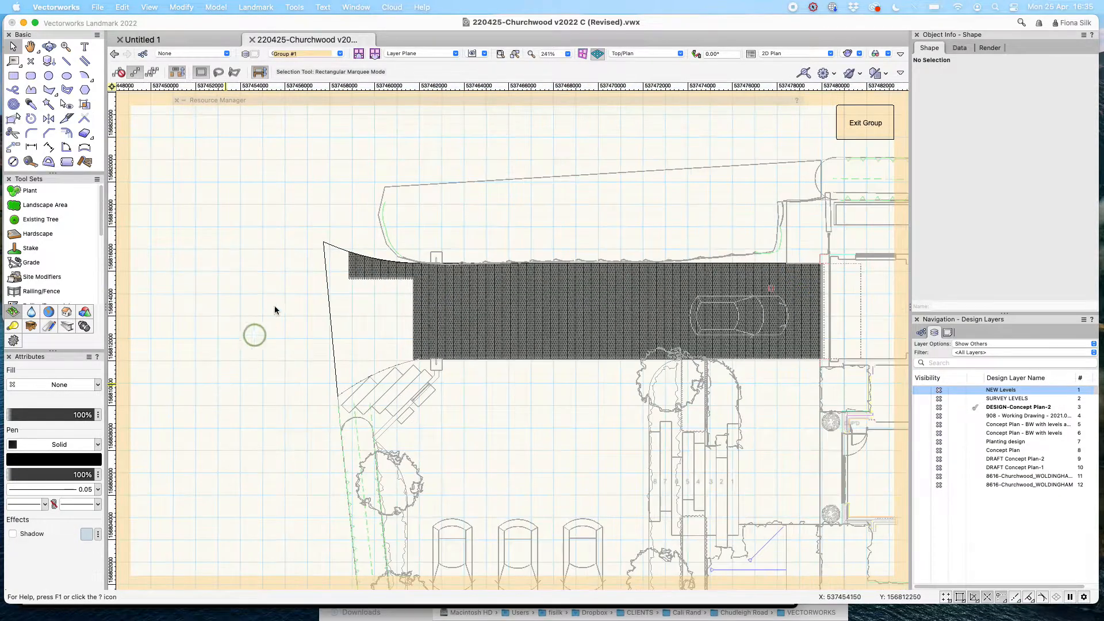
mouse_move(335, 219)
left_mouse_down()
mouse_move(455, 338)
mouse_move(801, 419)
mouse_move(857, 421)
left_mouse_up()
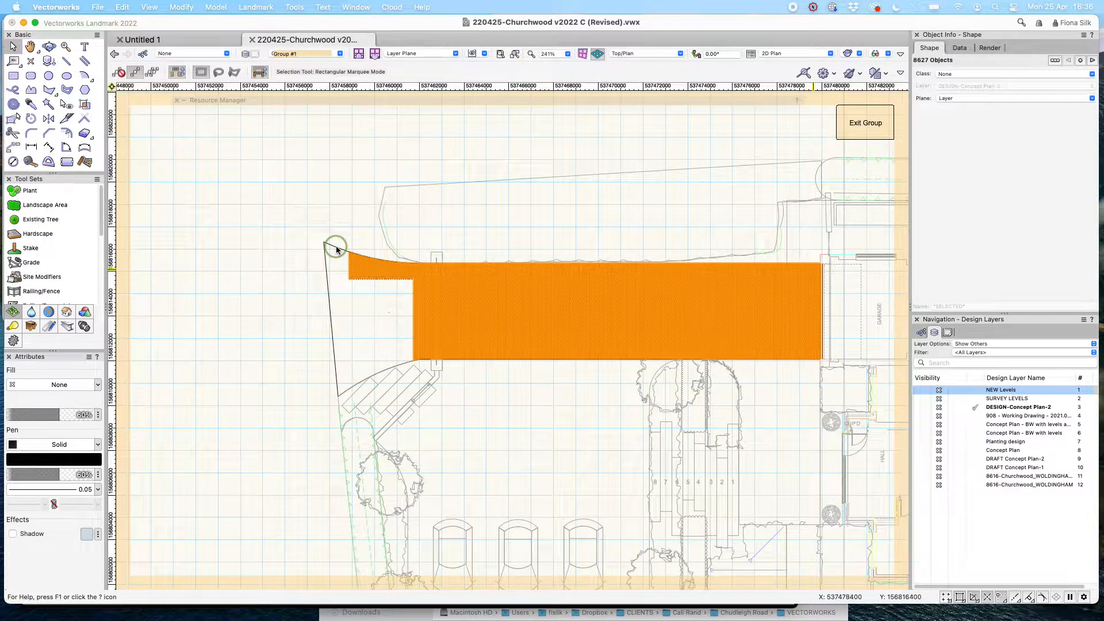
left_click(529, 286)
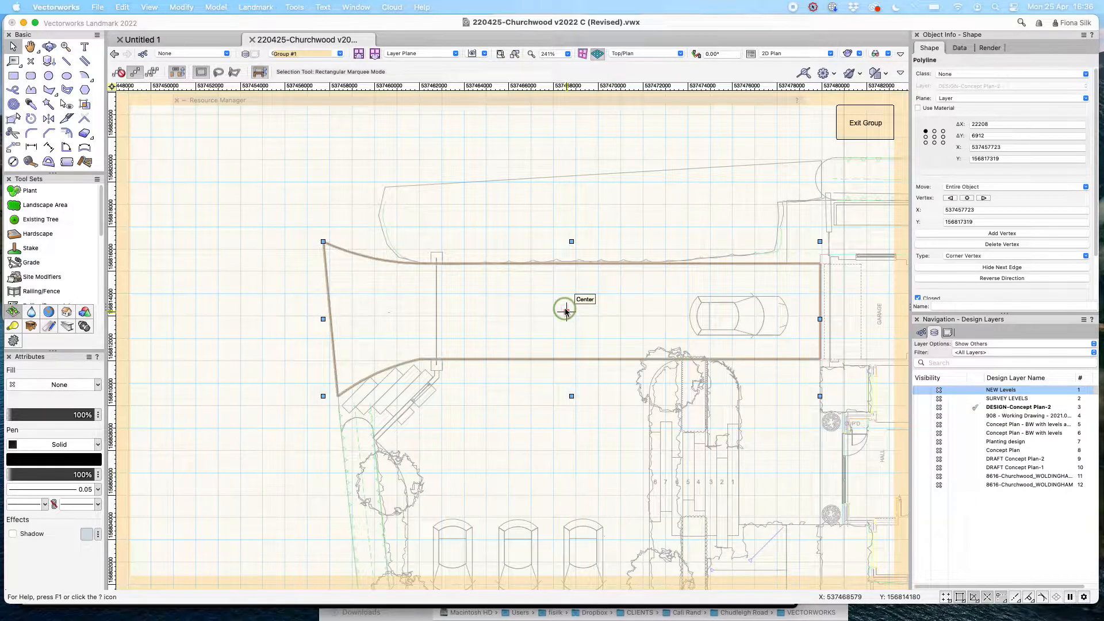
Convert the driveway polyline into a Hardscape with Create Objects from Shapes, deleting the source shape.
left_click(259, 7)
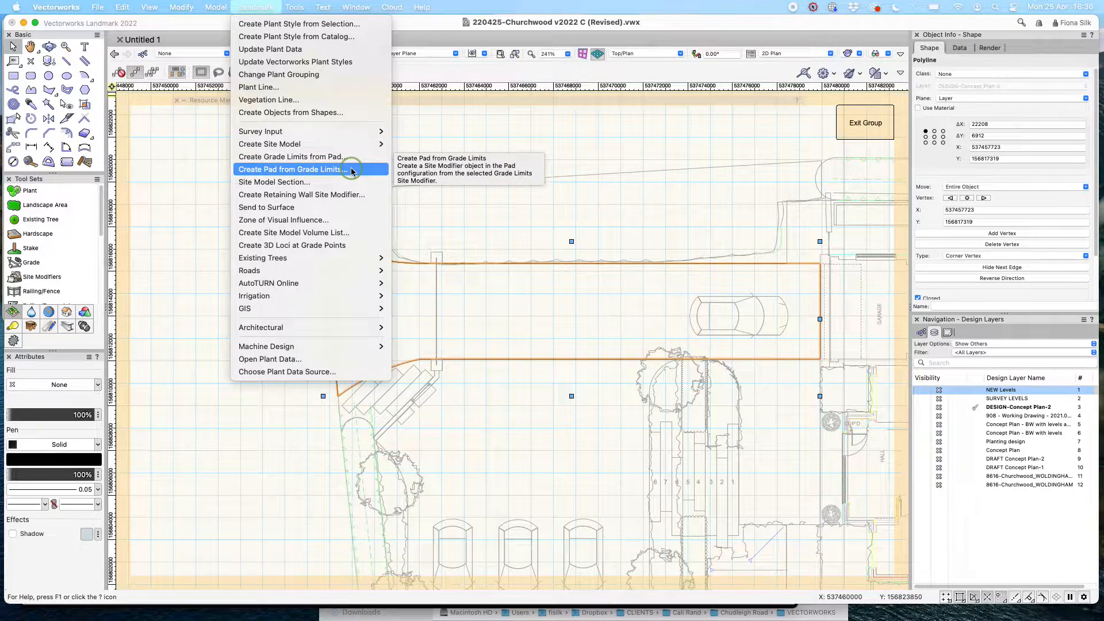
left_click(351, 114)
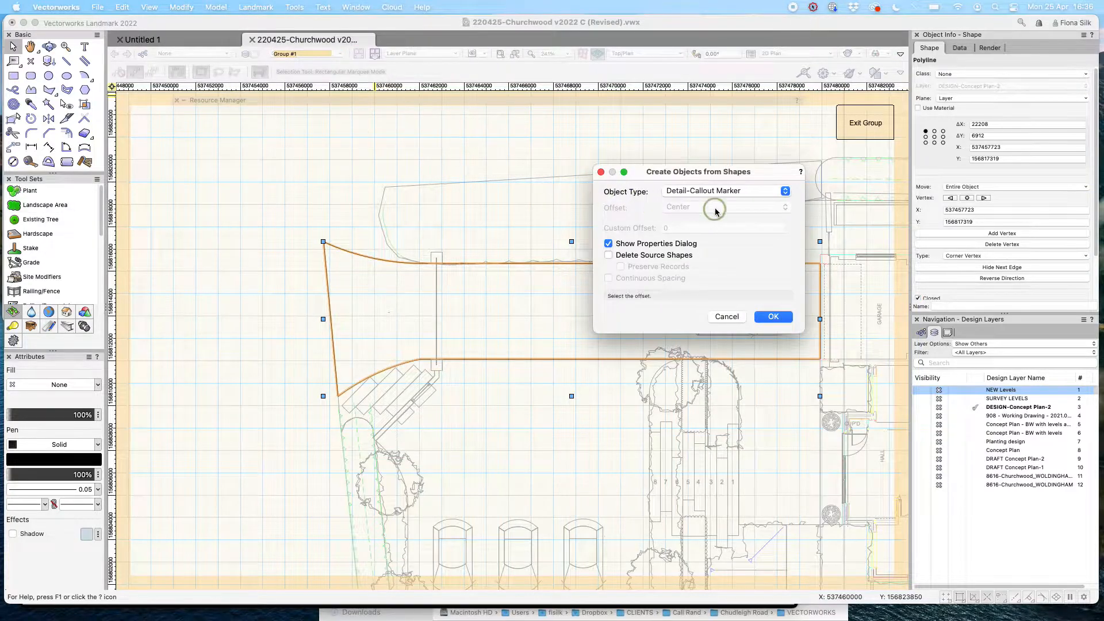
left_click(784, 191)
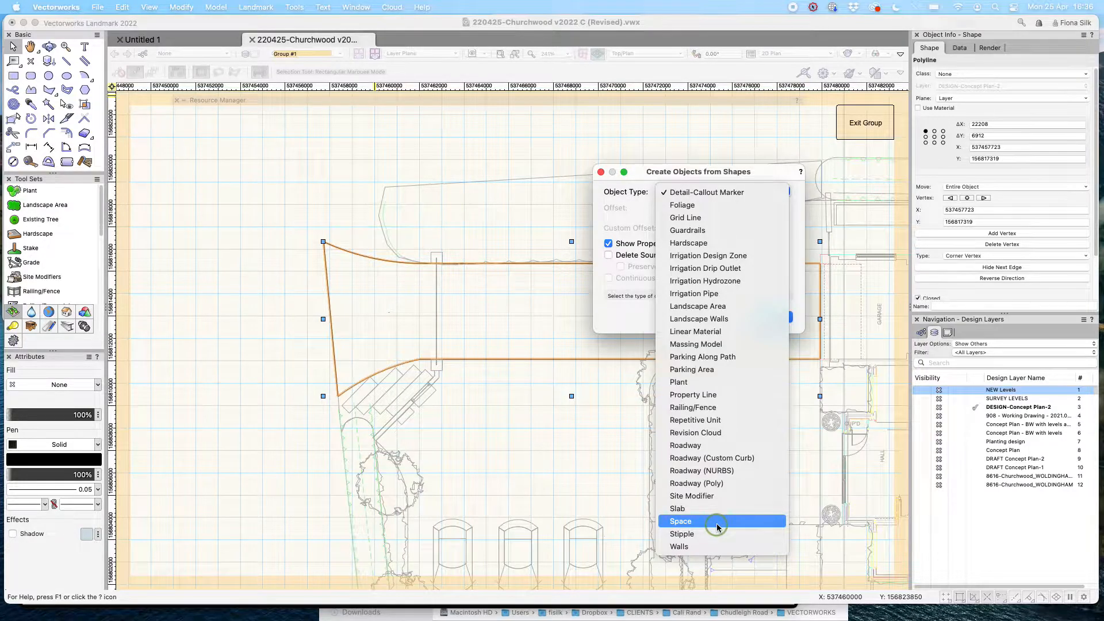
left_click(713, 244)
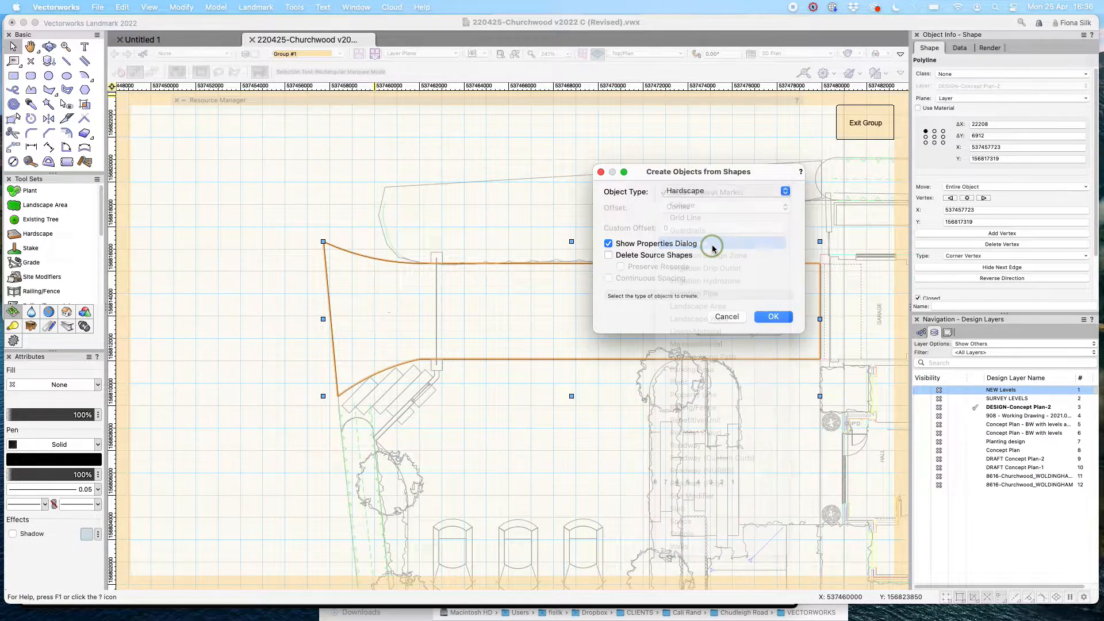
left_click(624, 257)
left_click(746, 266)
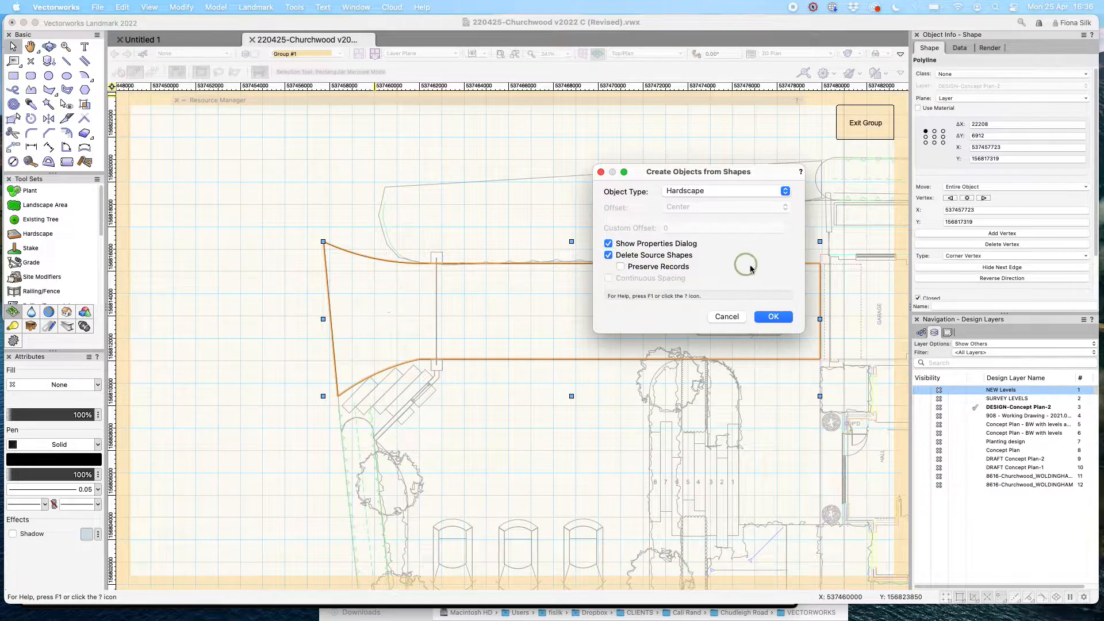
left_click(776, 316)
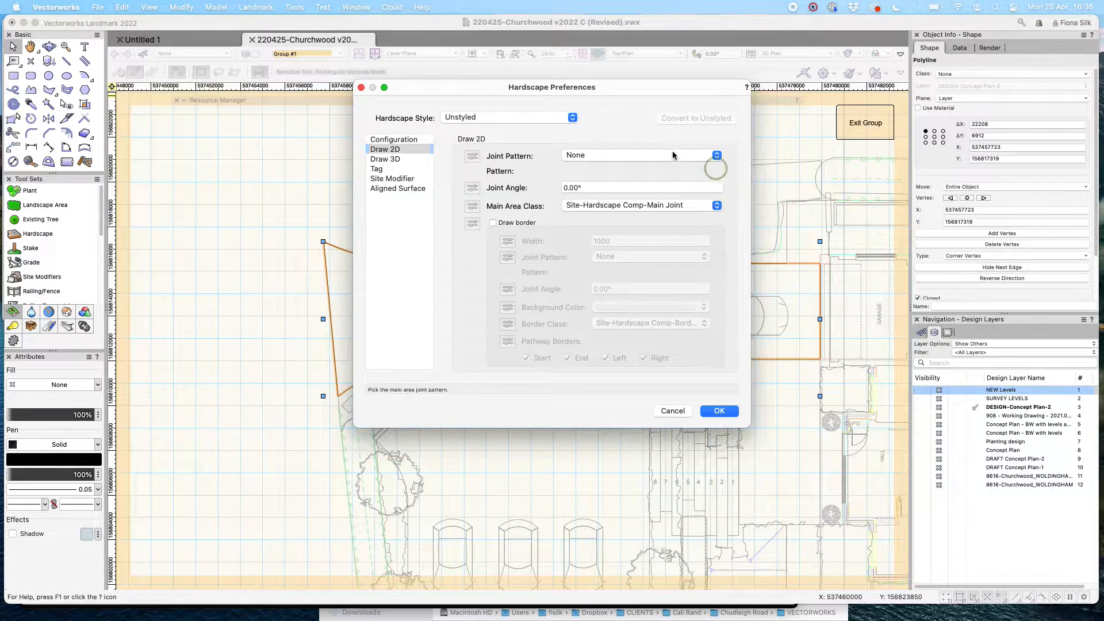
Give the driveway hardscape a Pavers-Running joint pattern with unlinked size 200 × 48.
left_click(645, 155)
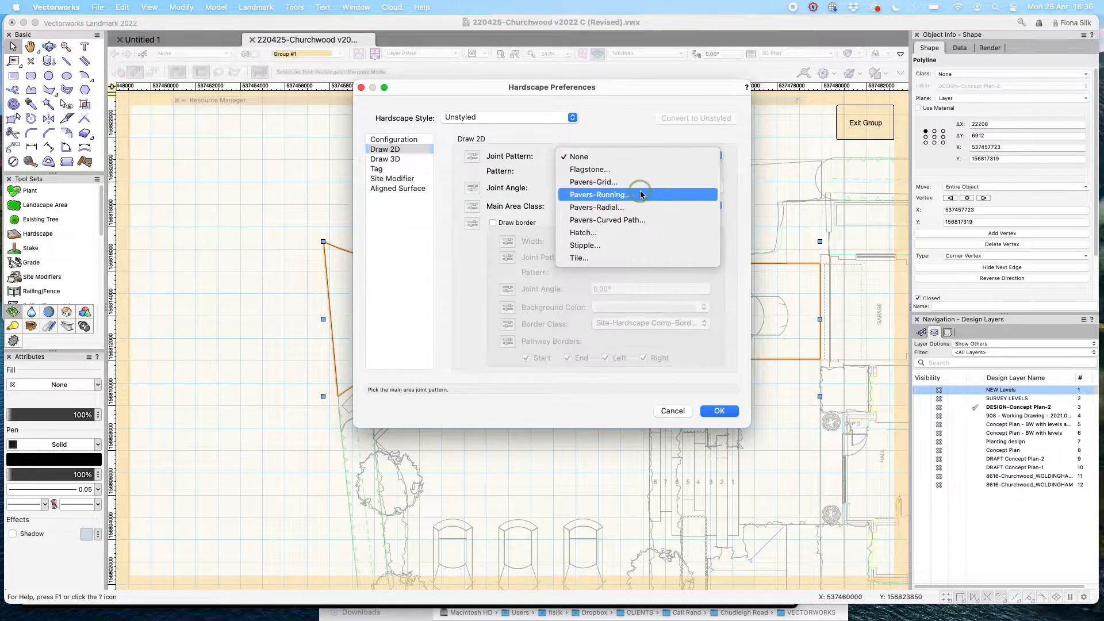
left_click(643, 195)
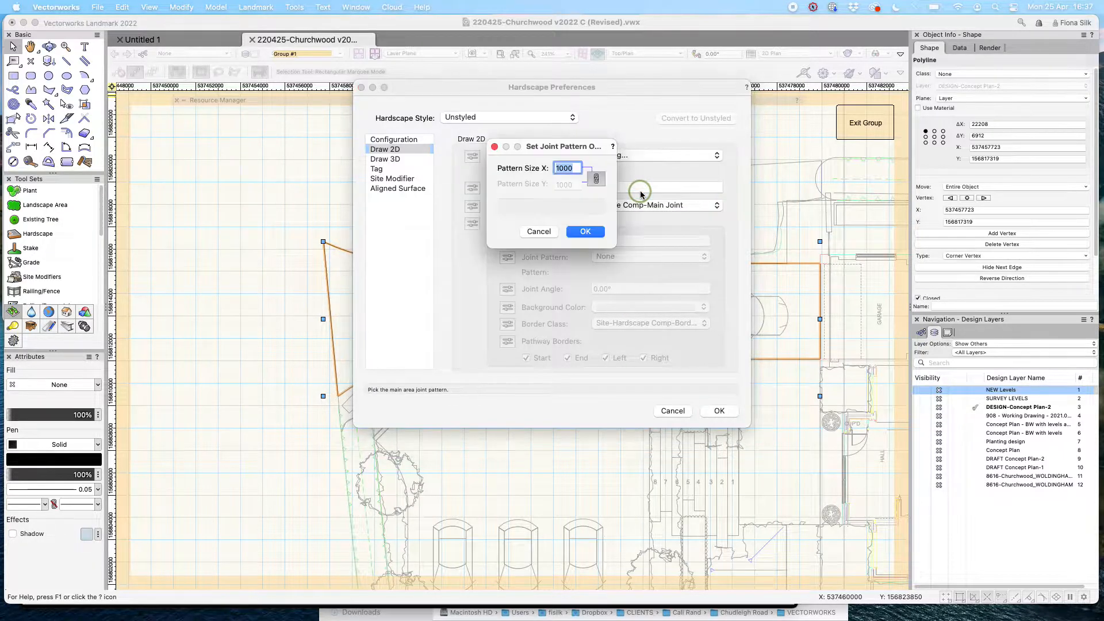
left_click(602, 181)
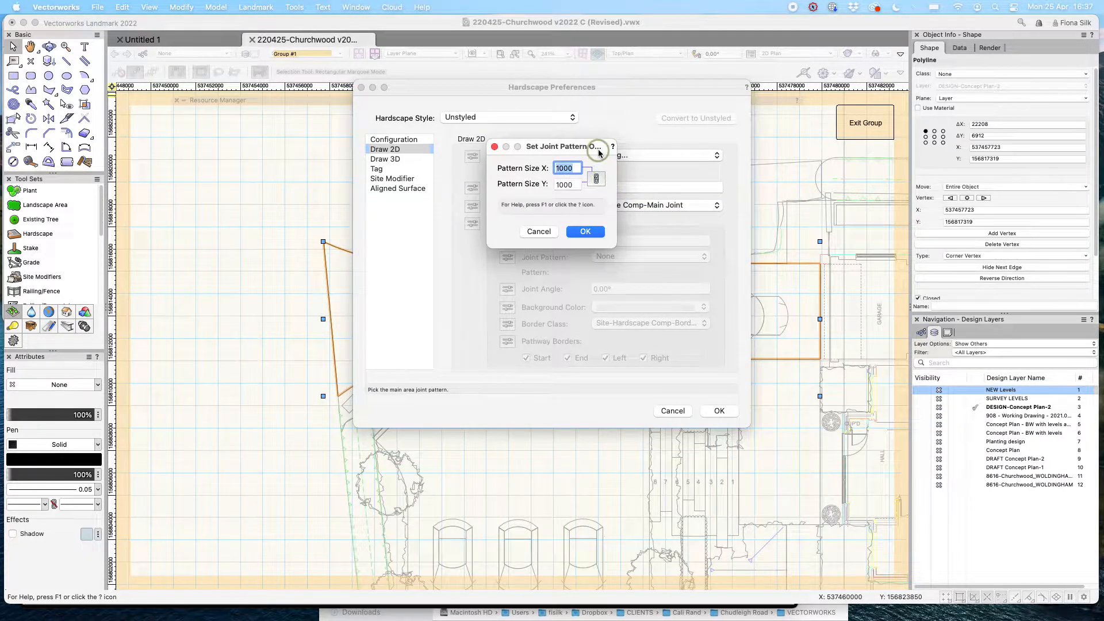
type("200")
key("Tab")
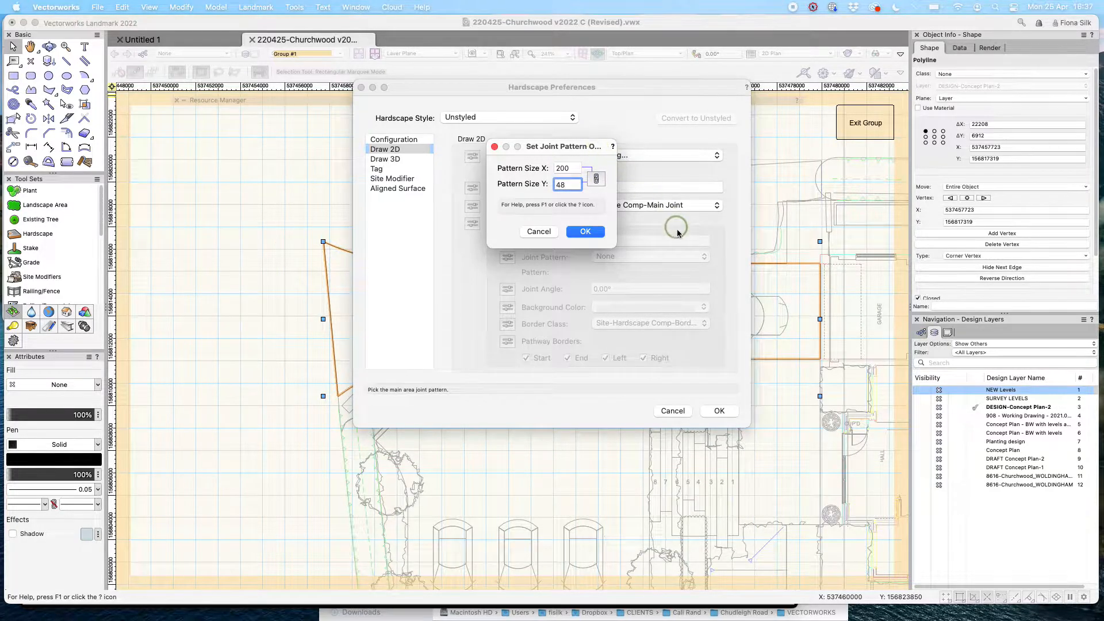
left_click(597, 236)
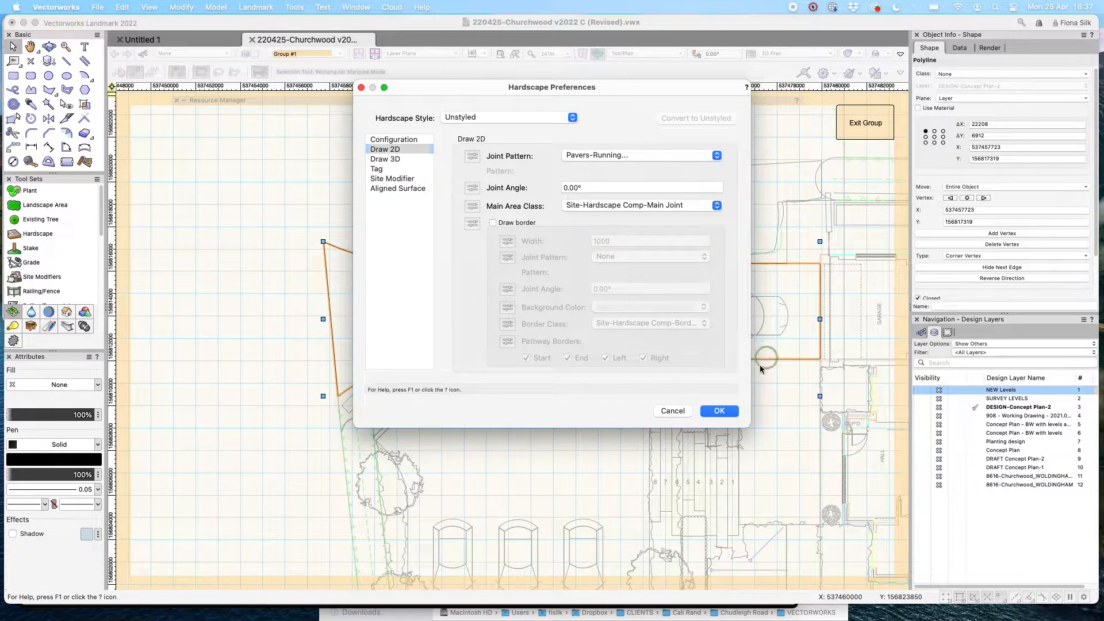
left_click(719, 411)
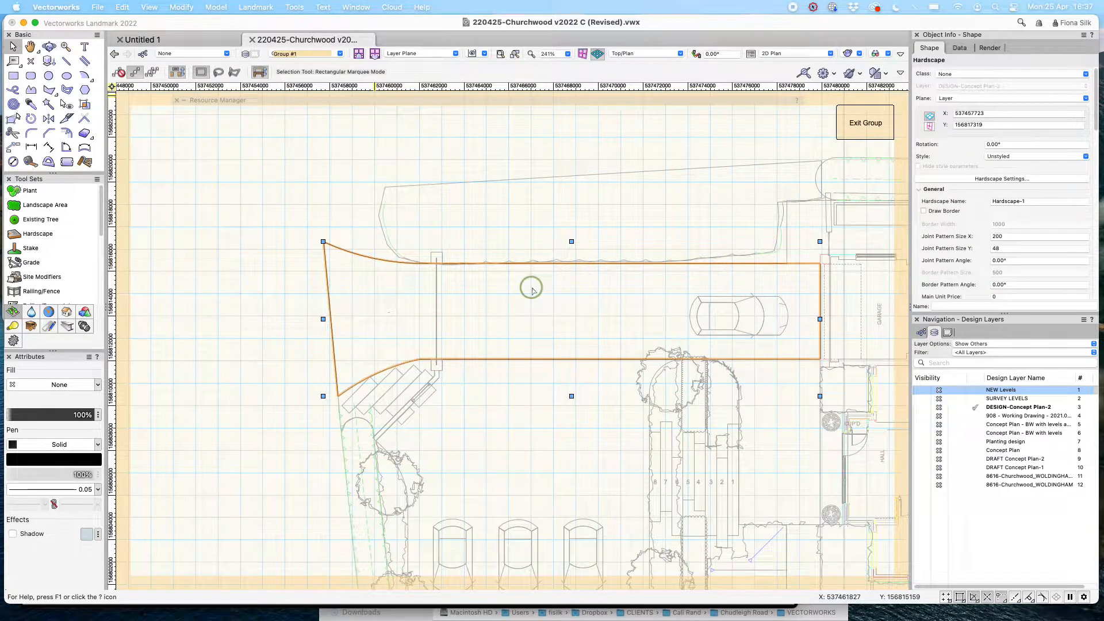
left_click(662, 296)
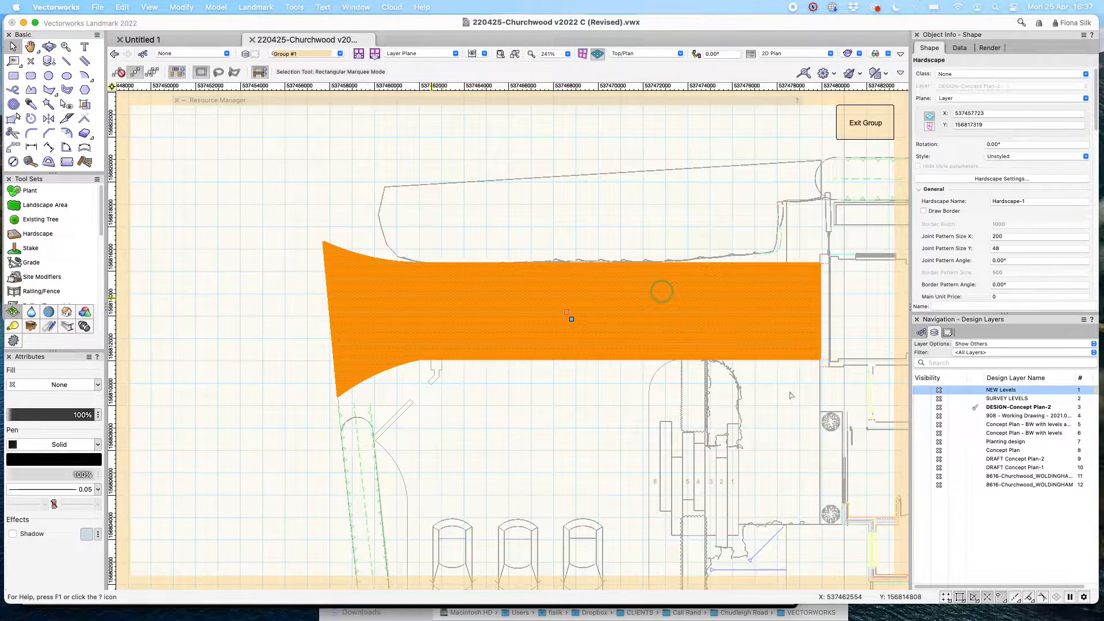
left_click(690, 207)
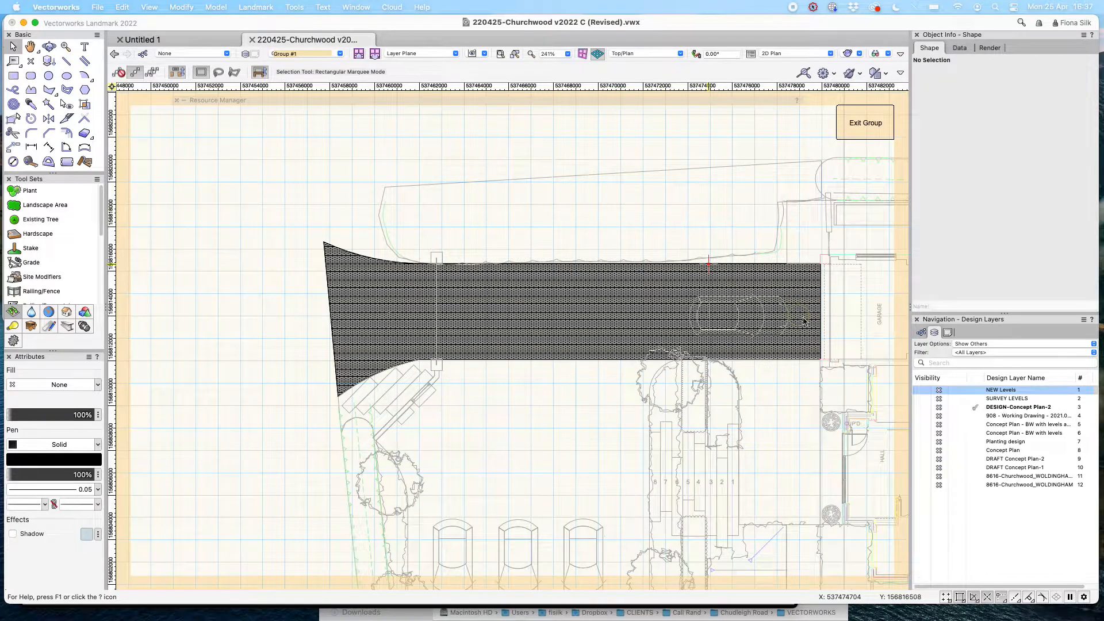
scroll(847, 327, "up", 5)
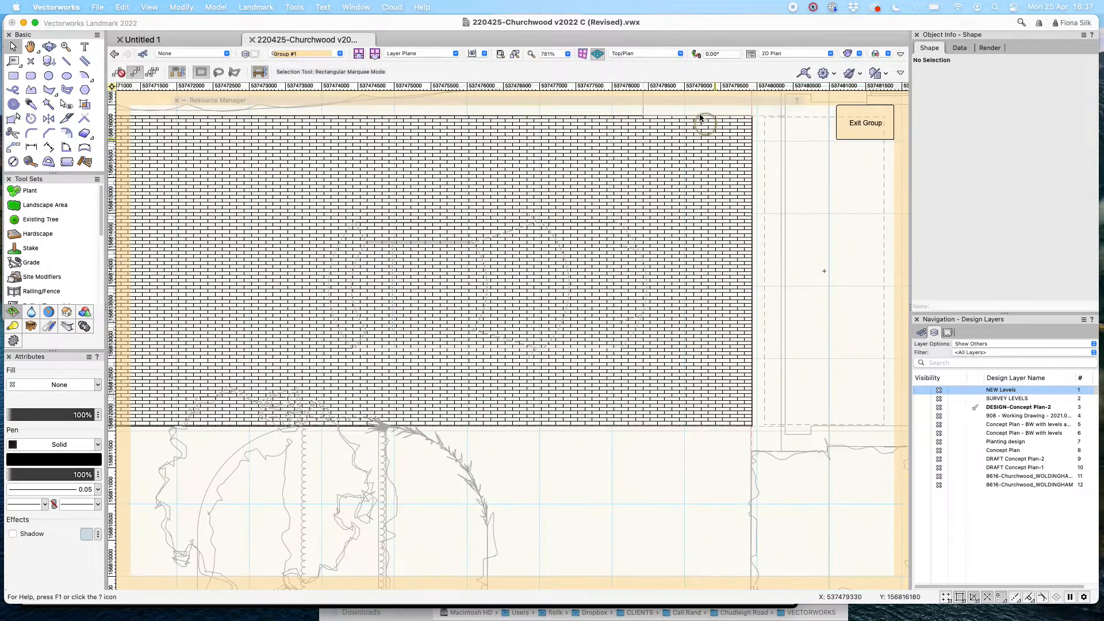
left_click(855, 169)
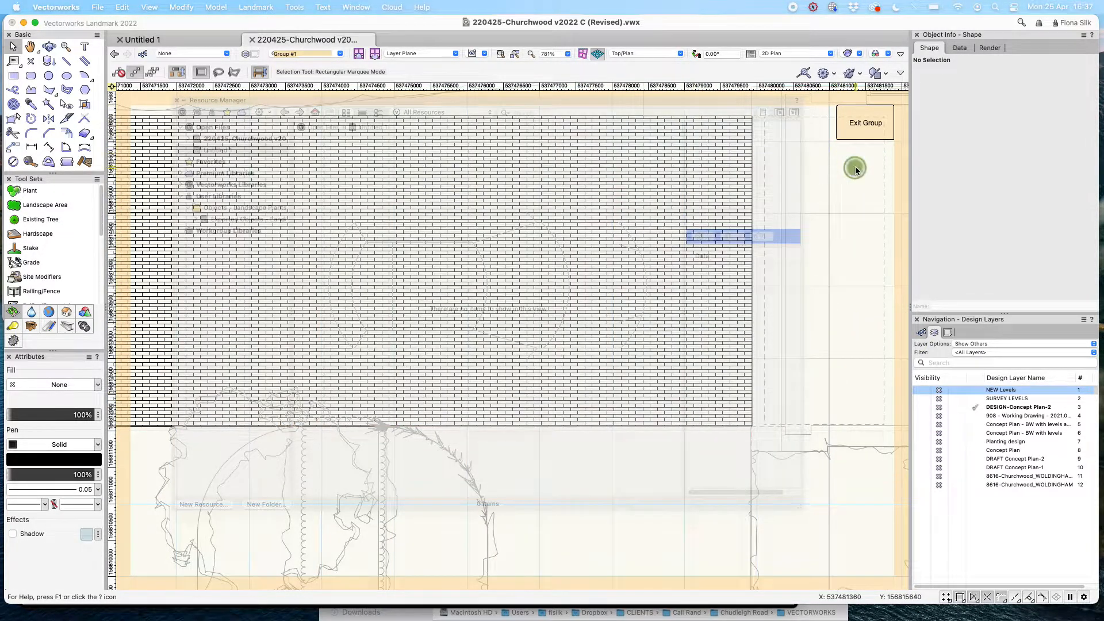
left_click(680, 412)
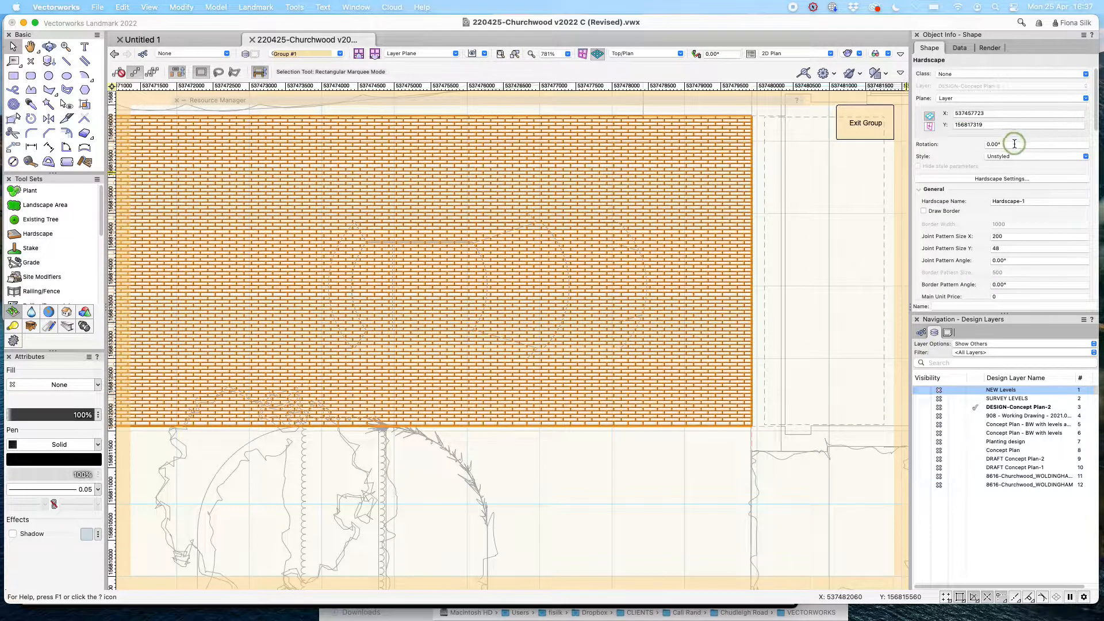
left_click(1011, 144)
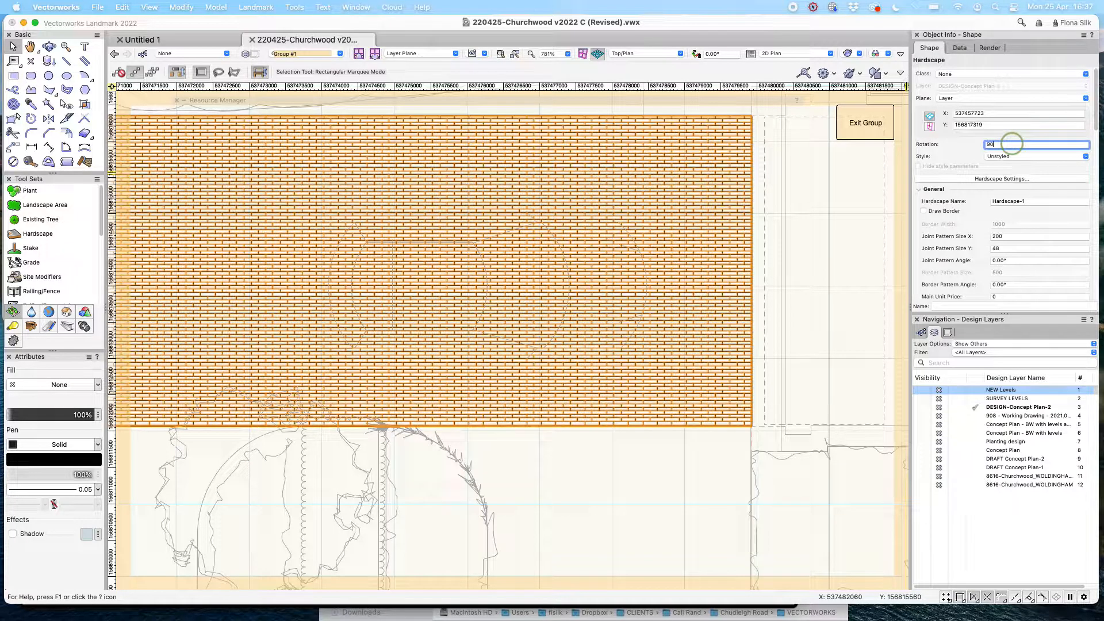
key("Return")
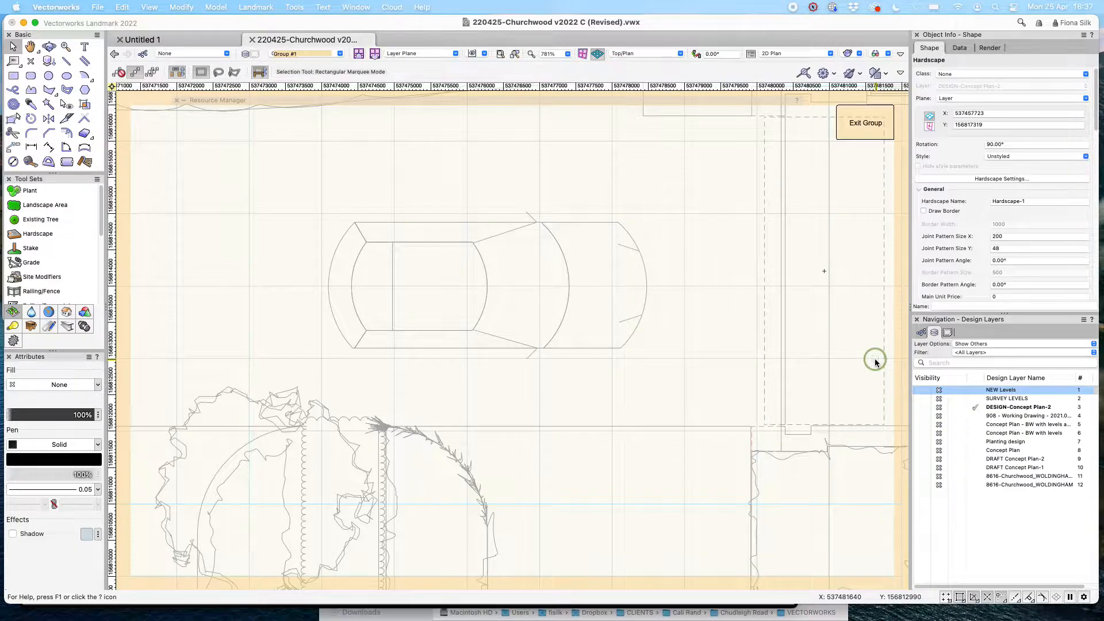
scroll(875, 362, "down", 1)
scroll(875, 362, "down", 3)
scroll(875, 362, "down", 5)
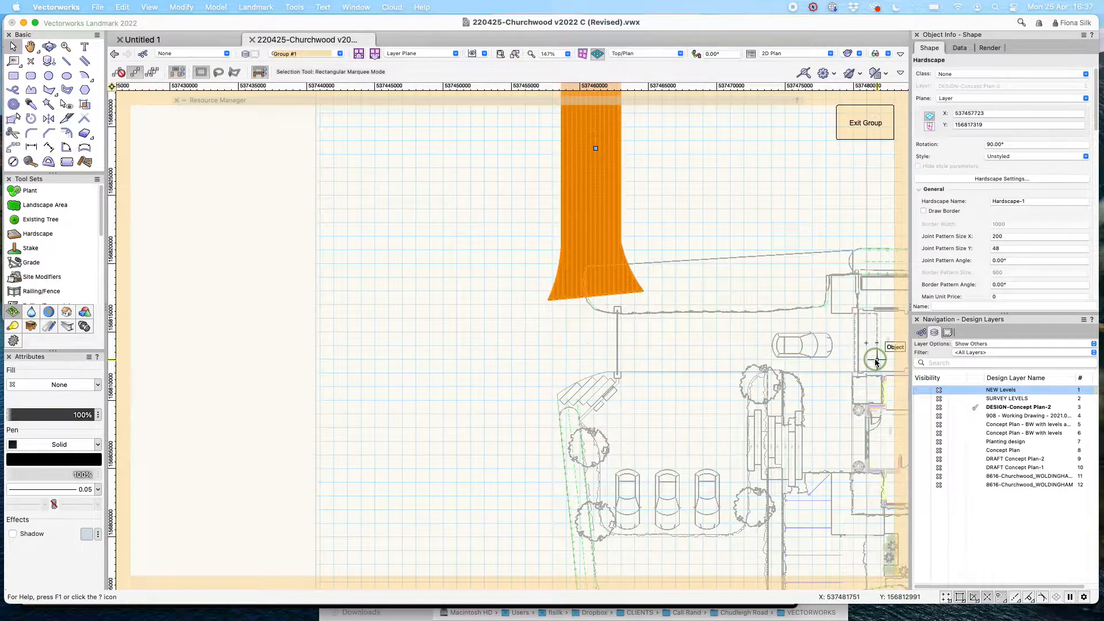
key("super+z")
key("super+z")
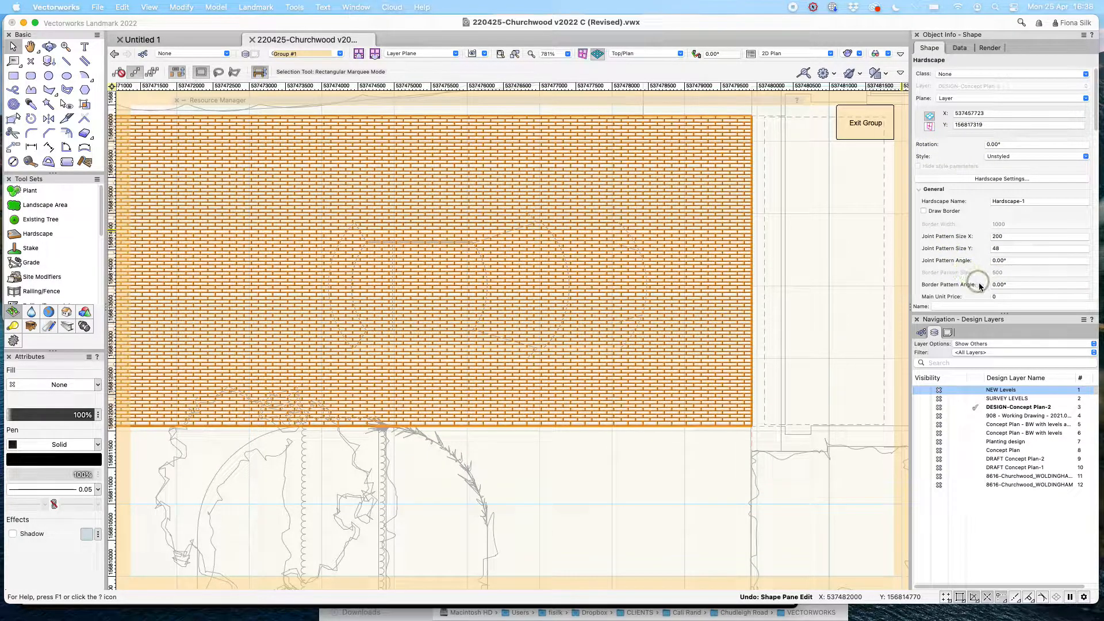
Enter 90 as Hardscape-1's Joint Pattern Angle in Object Info.
left_click(1020, 260)
left_click(922, 261)
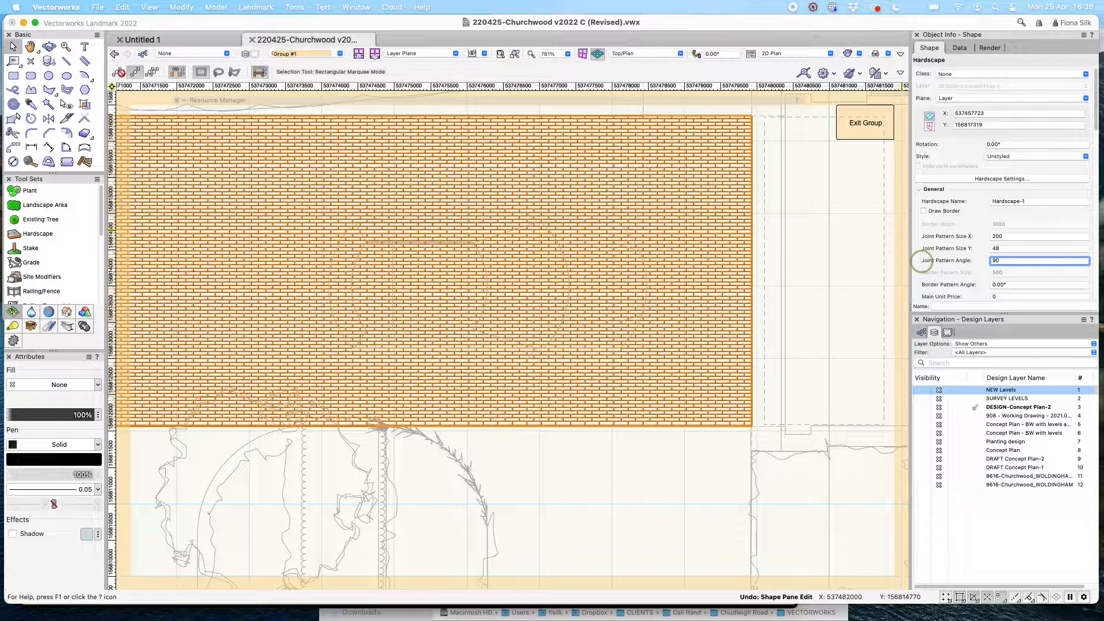
type("90")
key("Return")
left_click(584, 414)
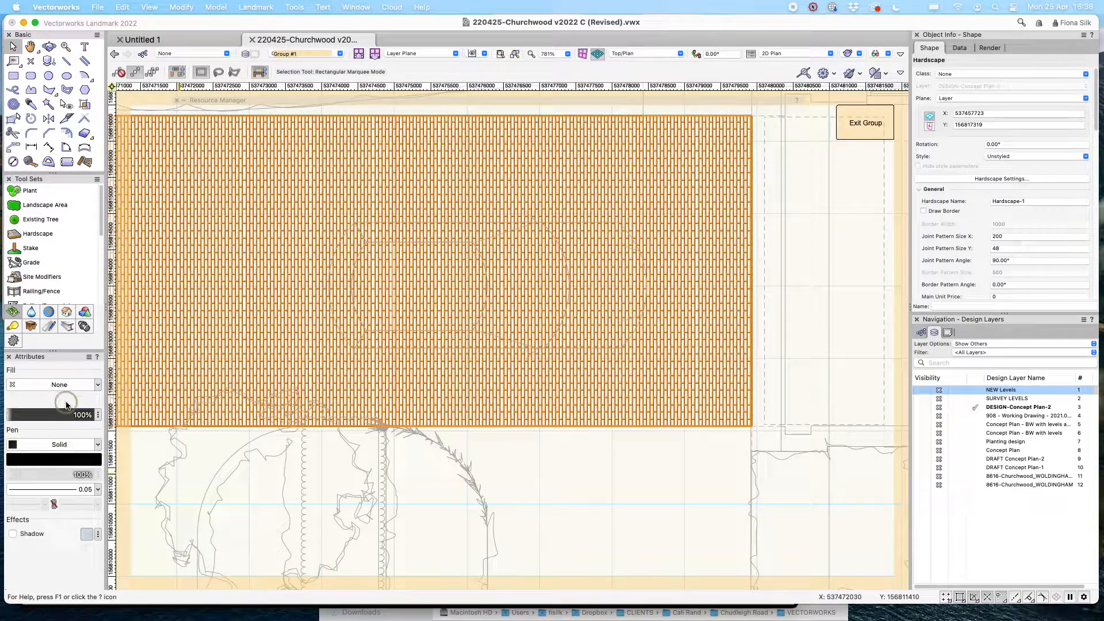
Set the driveway hardscape's fill to Solid with a grey colour, then deselect and zoom out to review.
left_click(98, 386)
left_click(96, 397)
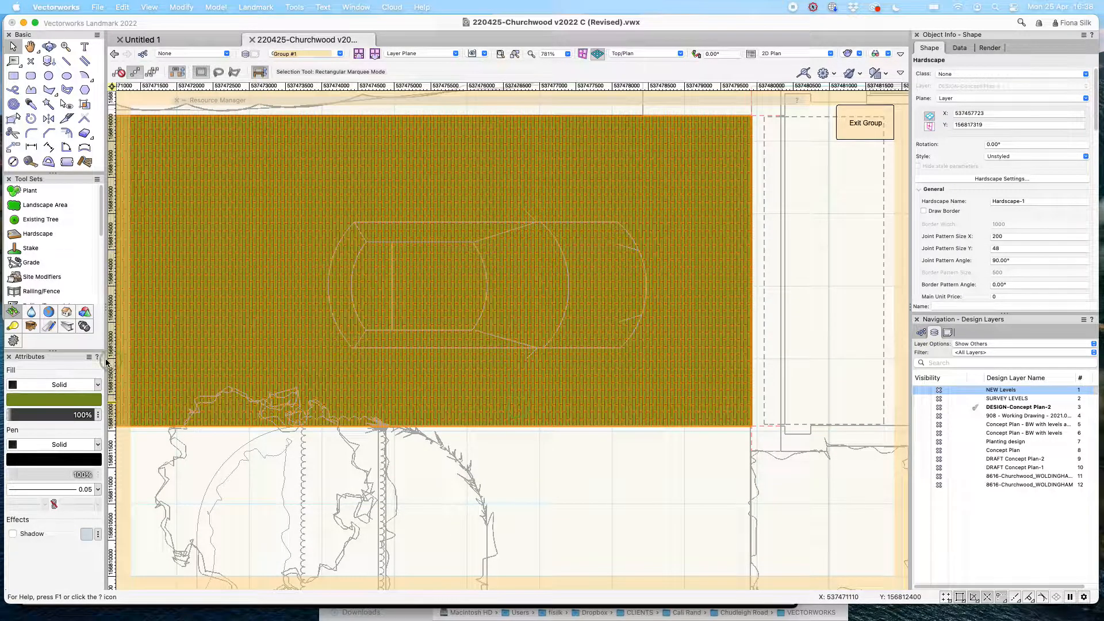
left_click(74, 400)
left_click(580, 413)
left_click(73, 401)
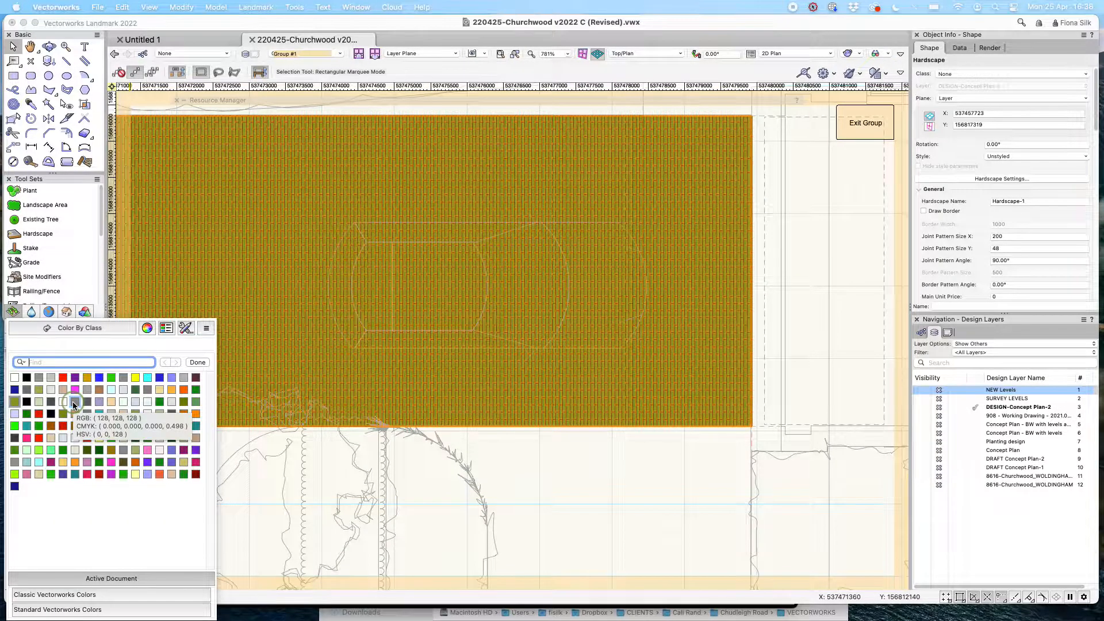
left_click(17, 463)
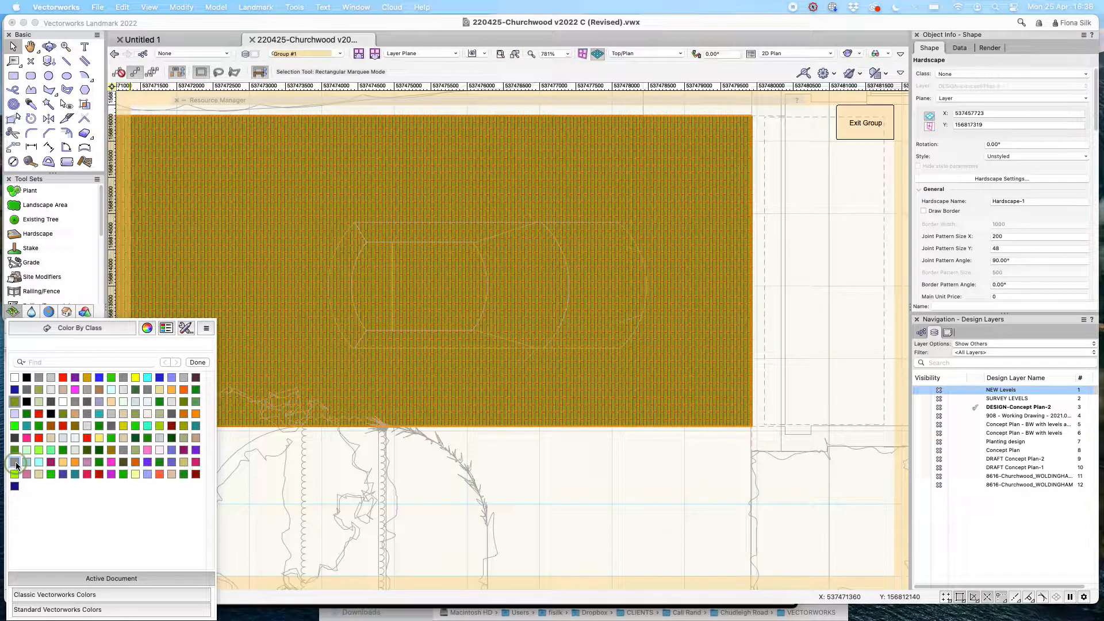
left_click(839, 375)
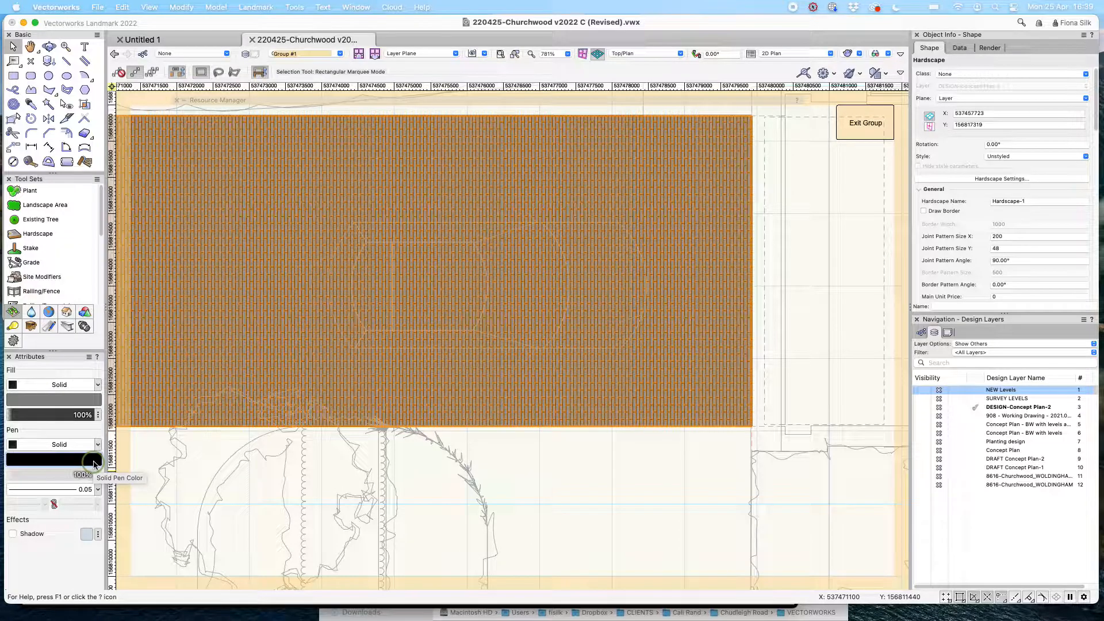
left_click(674, 522)
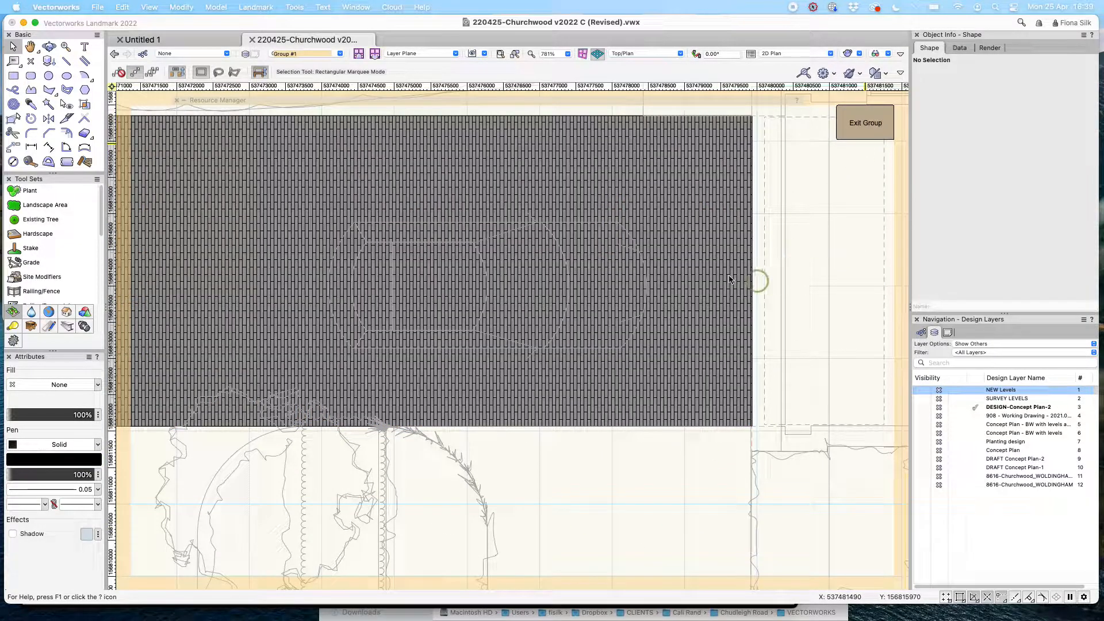
scroll(699, 289, "down", 5)
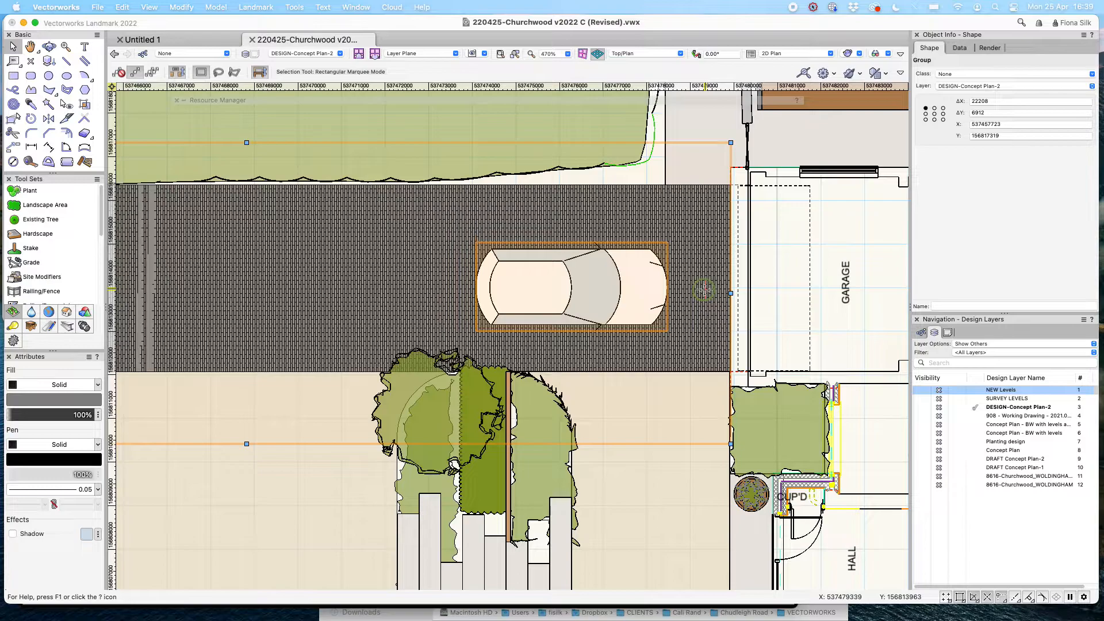
scroll(704, 289, "down", 1)
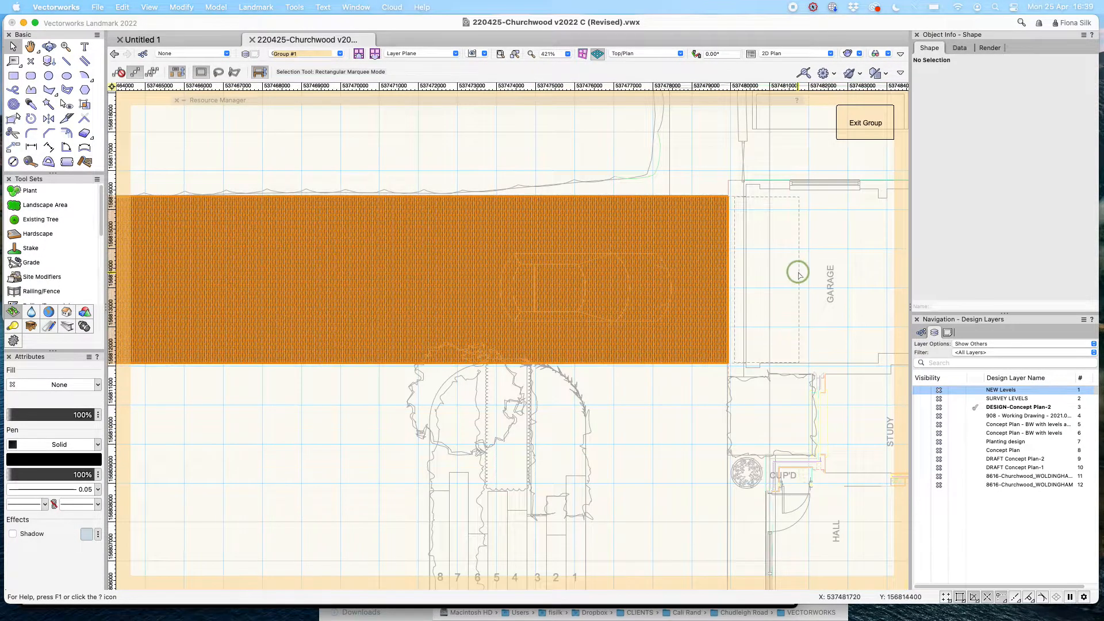
scroll(798, 274, "down", 3)
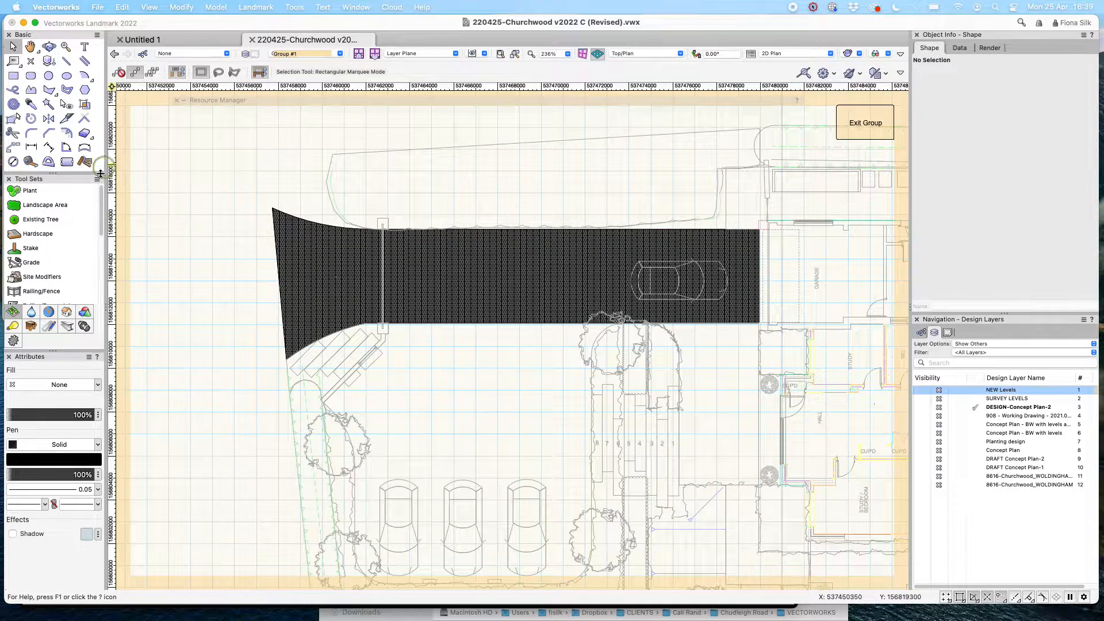
Draw a four-corner diamond hardscape to the left of the driveway.
left_click(36, 233)
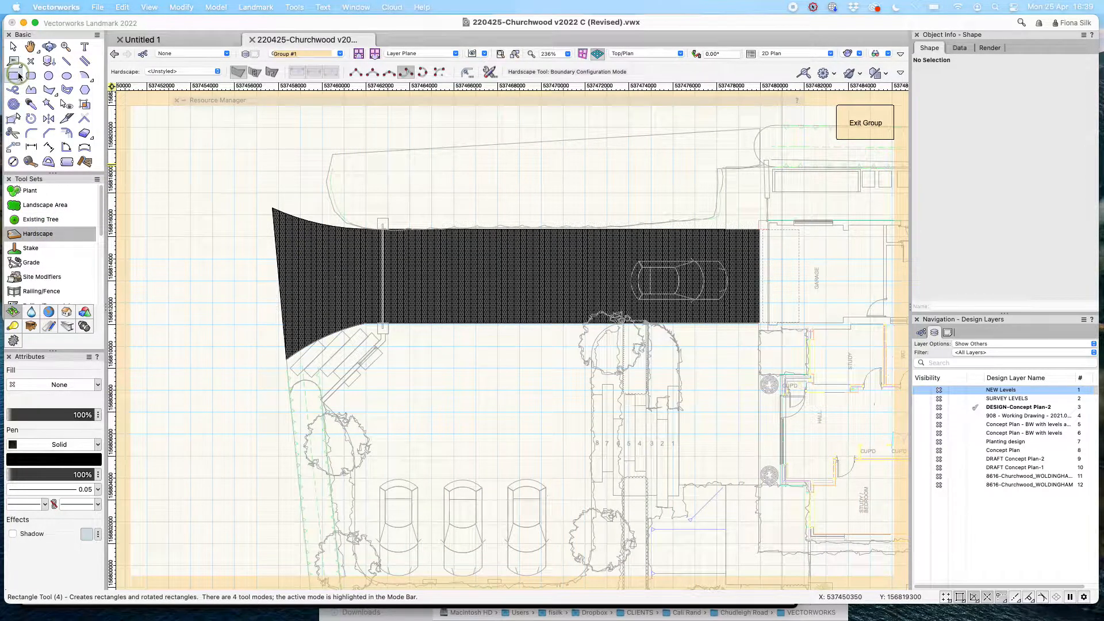
scroll(515, 209, "down", 1)
left_click(354, 74)
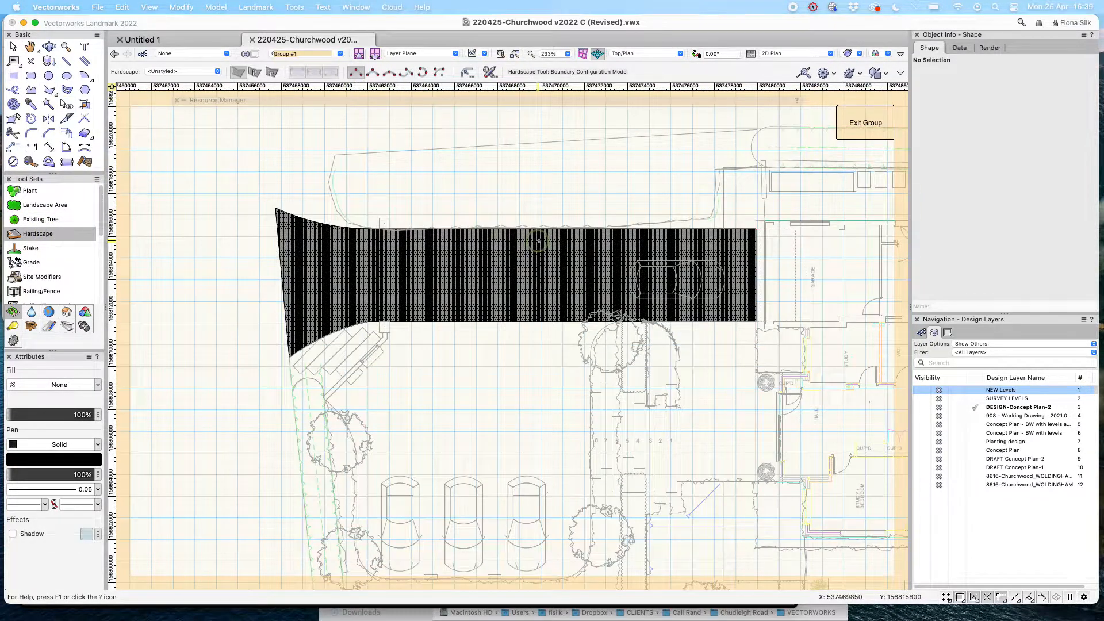
scroll(538, 240, "down", 1)
left_click(220, 213)
left_click(161, 338)
left_click(265, 444)
left_click(280, 343)
left_click(220, 212)
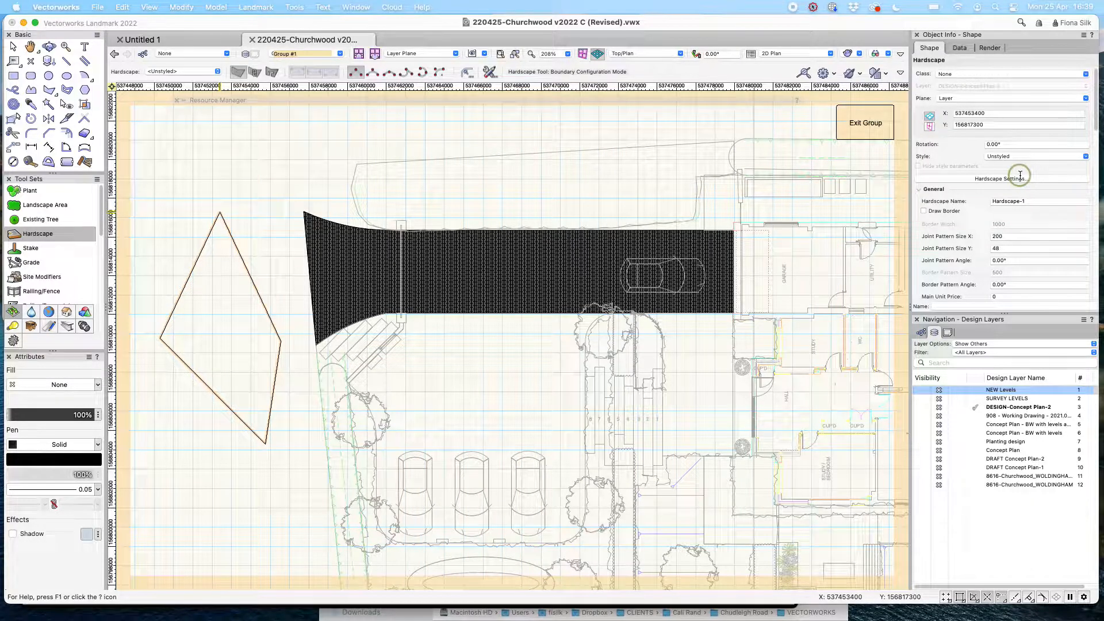
Give the diamond hardscape a Pavers-Running joint pattern sized 600 × 400.
left_click(1021, 179)
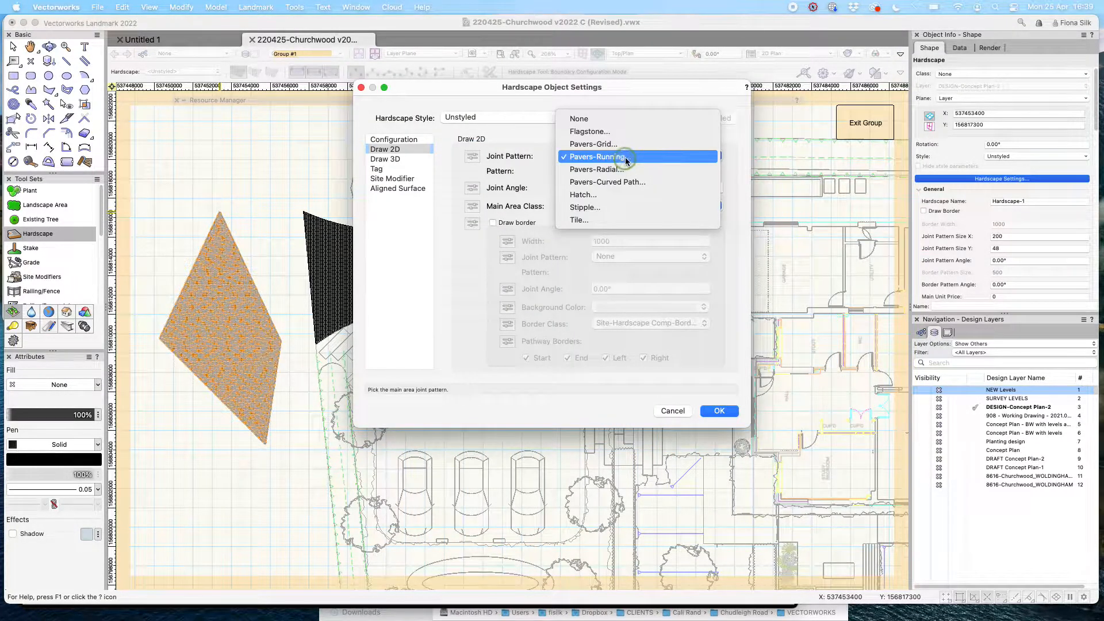
left_click(626, 160)
type("6")
key("Tab")
type("400")
left_click(585, 231)
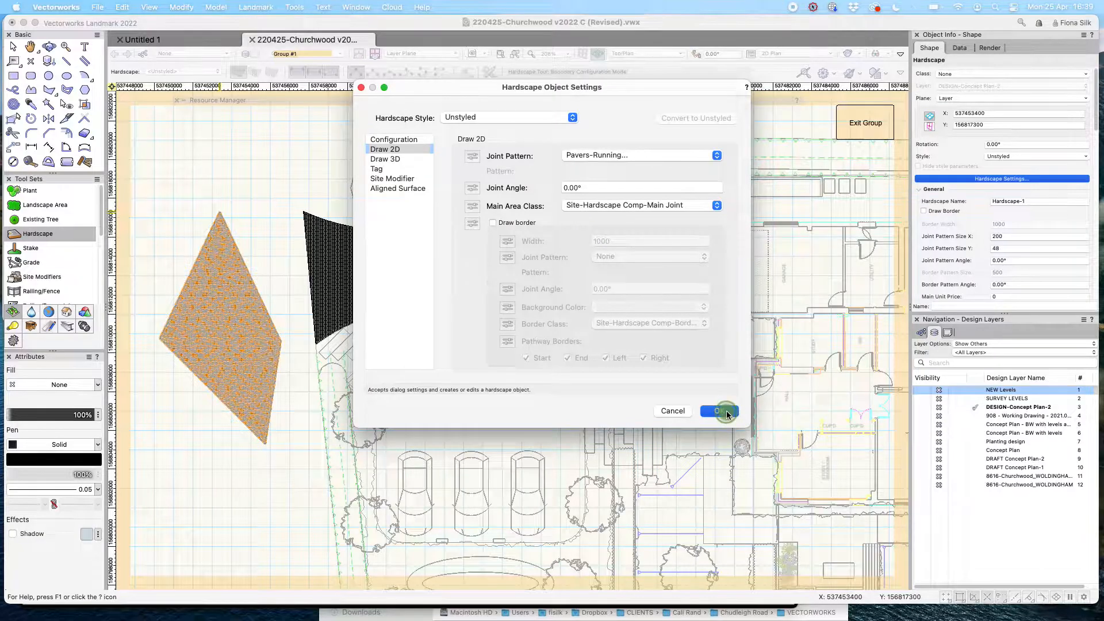
left_click(702, 412)
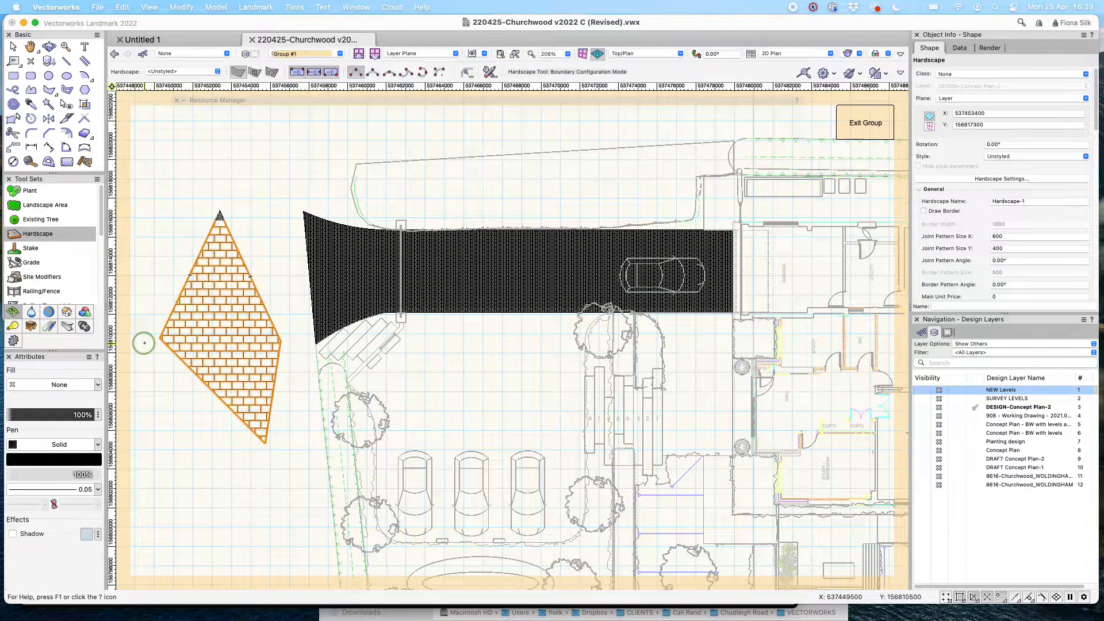
Reshape the diamond hardscape's corner points and exit the group back to the design layer.
scroll(144, 342, "up", 2)
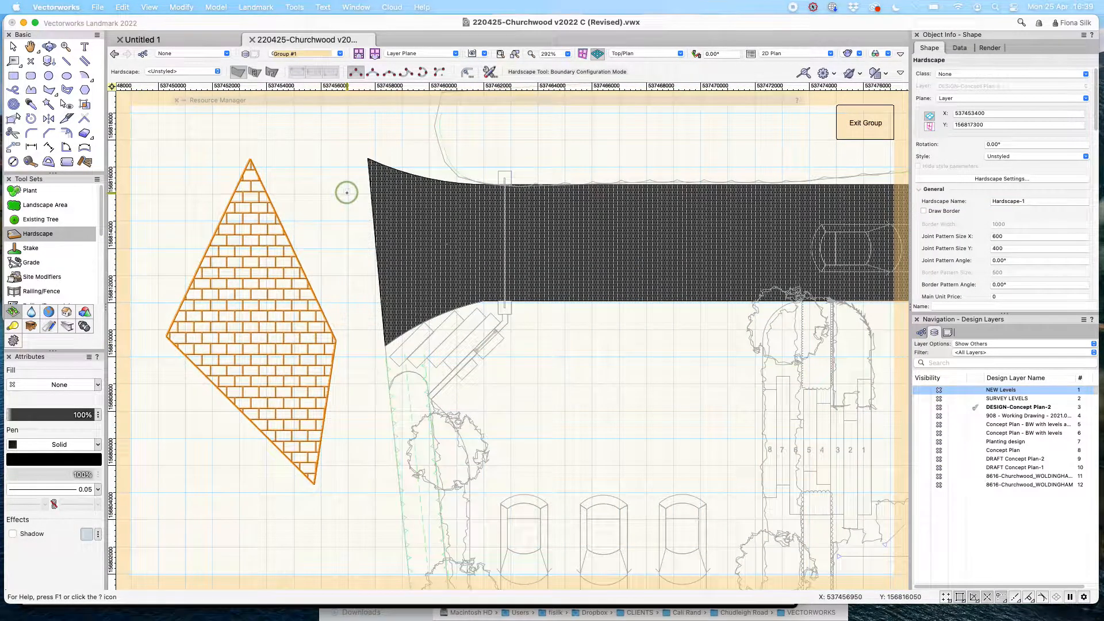
key("x")
left_click(346, 192)
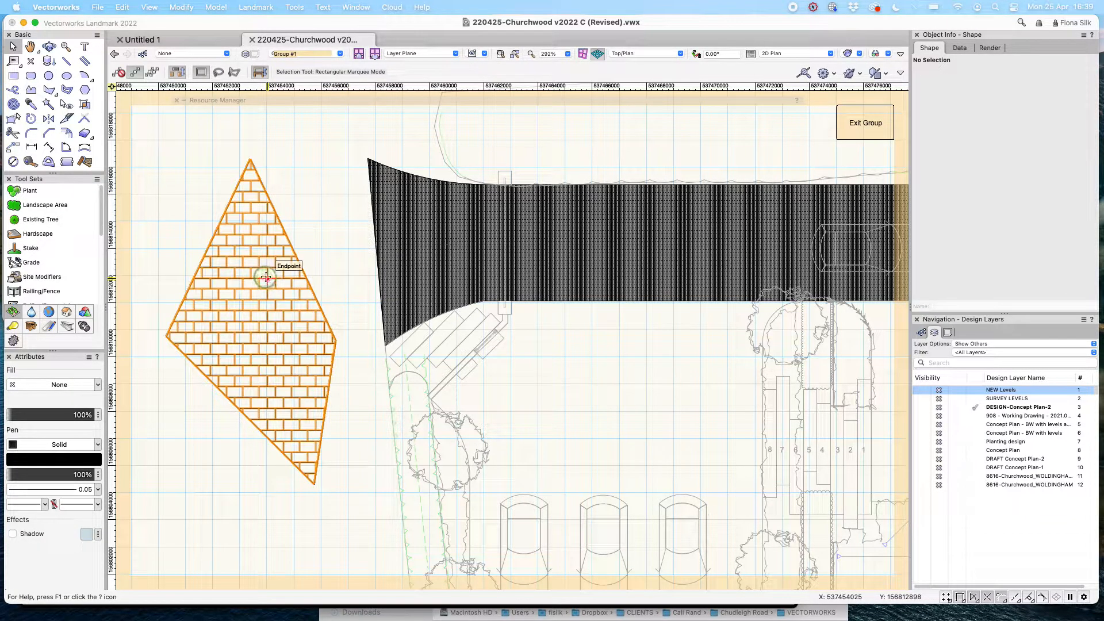
left_click(265, 277)
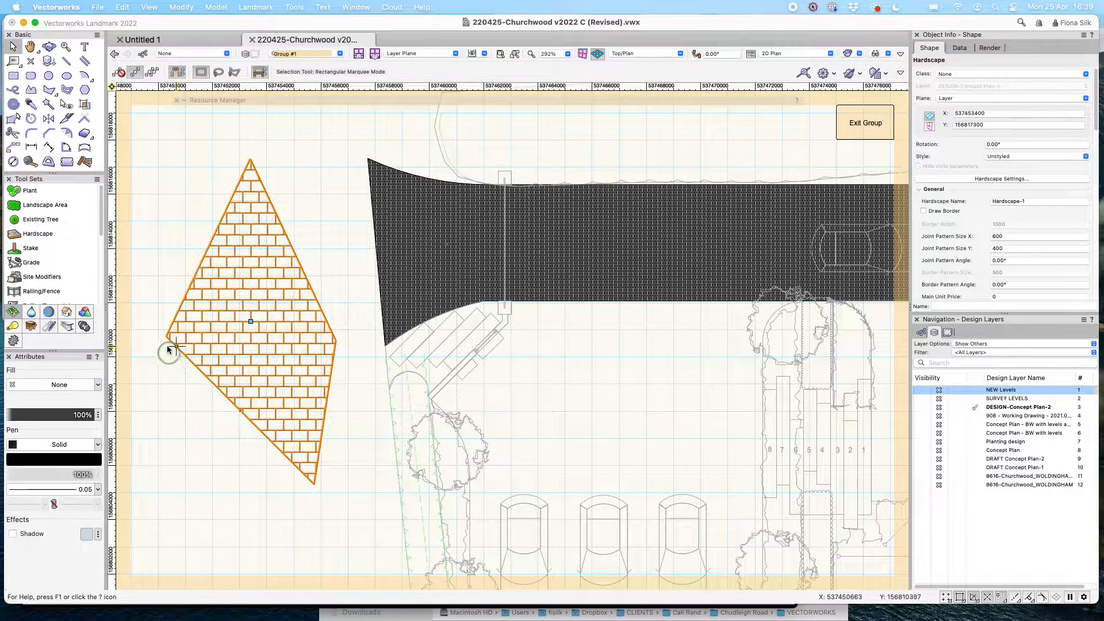
left_click_drag(249, 319, 163, 339)
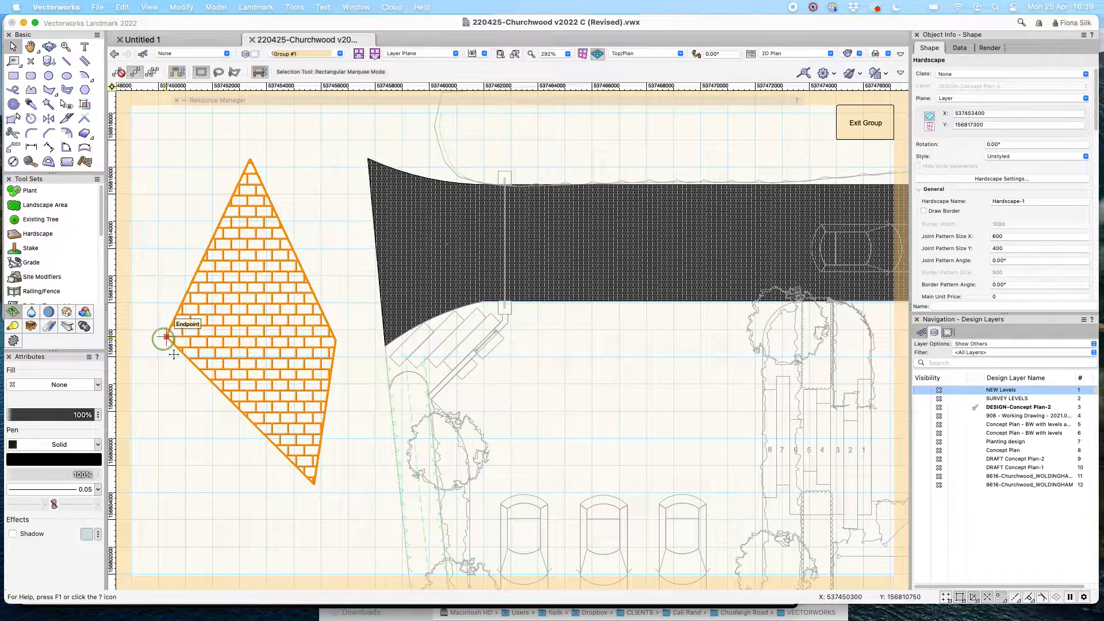
mouse_move(166, 336)
left_mouse_down()
mouse_move(247, 291)
mouse_move(248, 153)
mouse_move(364, 281)
mouse_move(350, 341)
mouse_move(335, 343)
left_mouse_up()
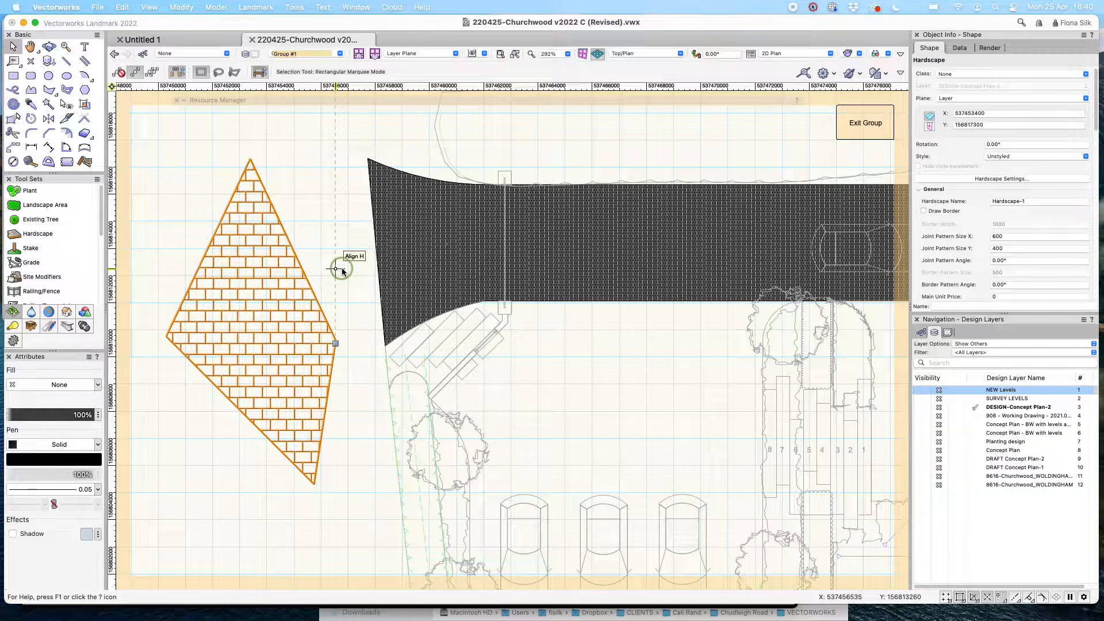
left_click(865, 123)
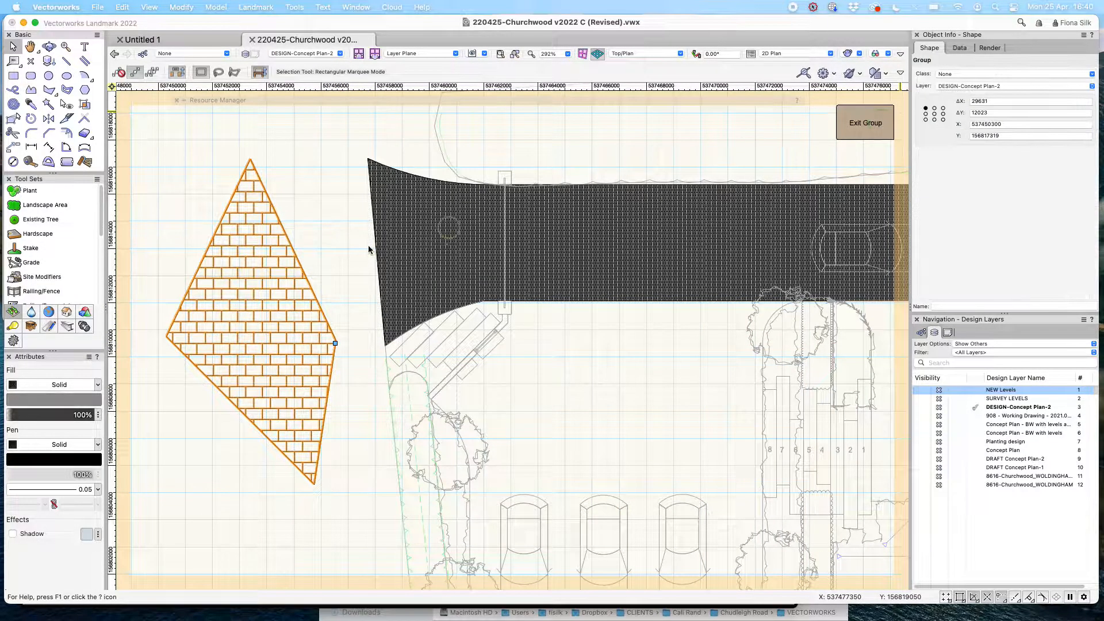